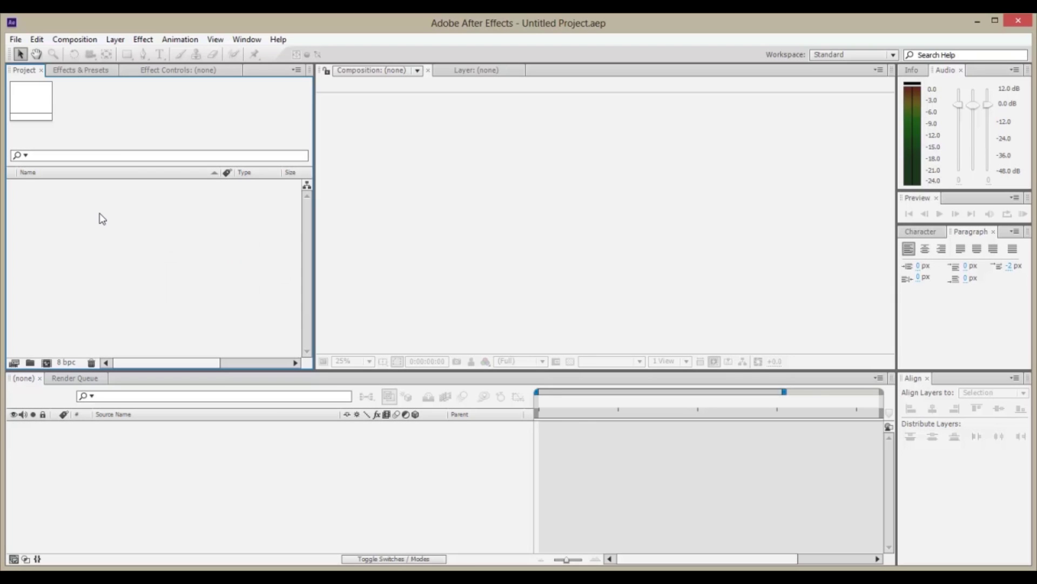
Create a new composition with the HDTV 1080 25 preset and a duration of 0:03:49:16.
{"action": "right_click", "coordinate": [100, 214]}
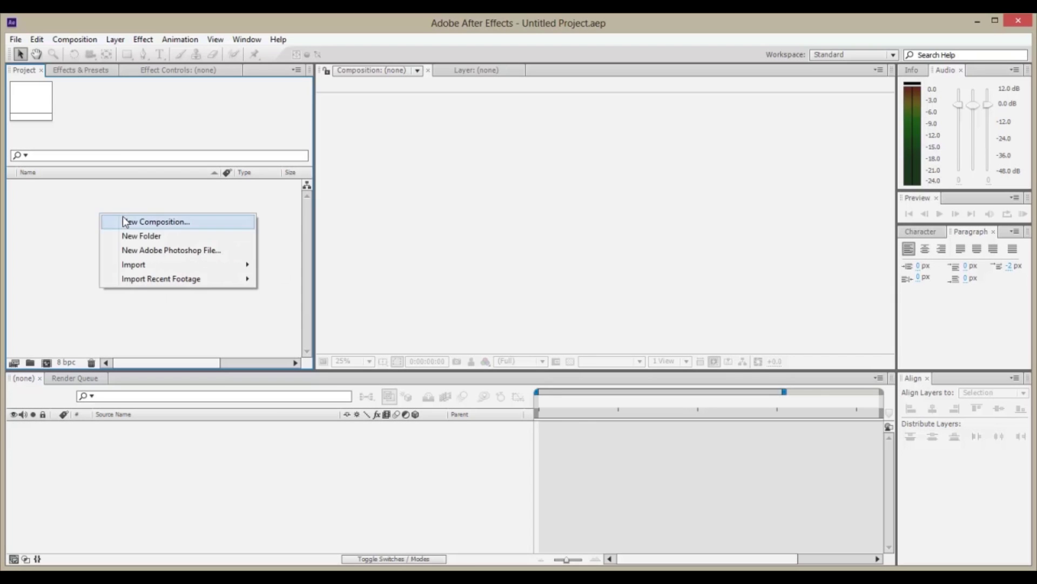
{"action": "left_click", "coordinate": [155, 222]}
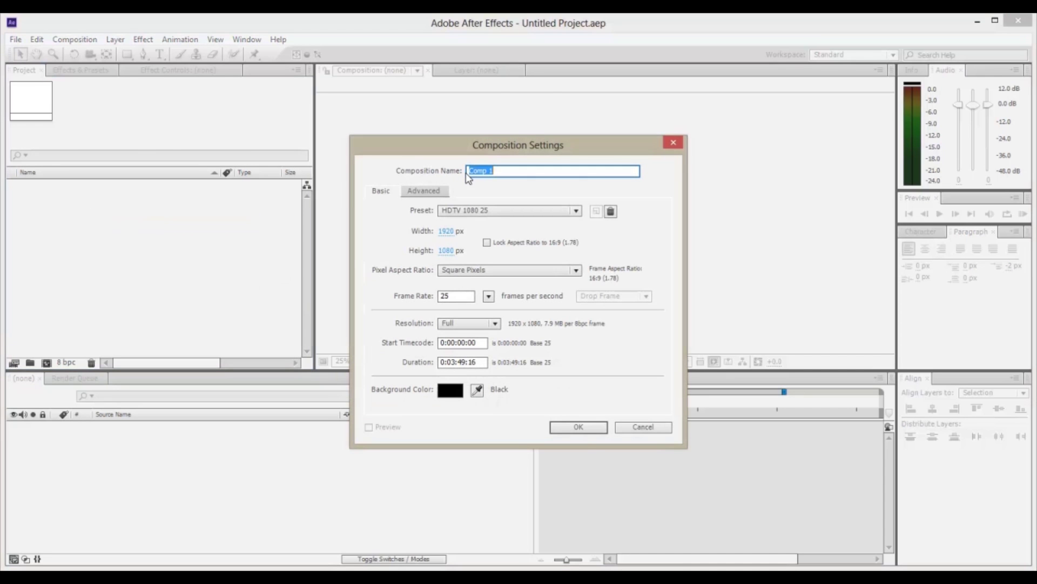
{"action": "left_click", "coordinate": [579, 427]}
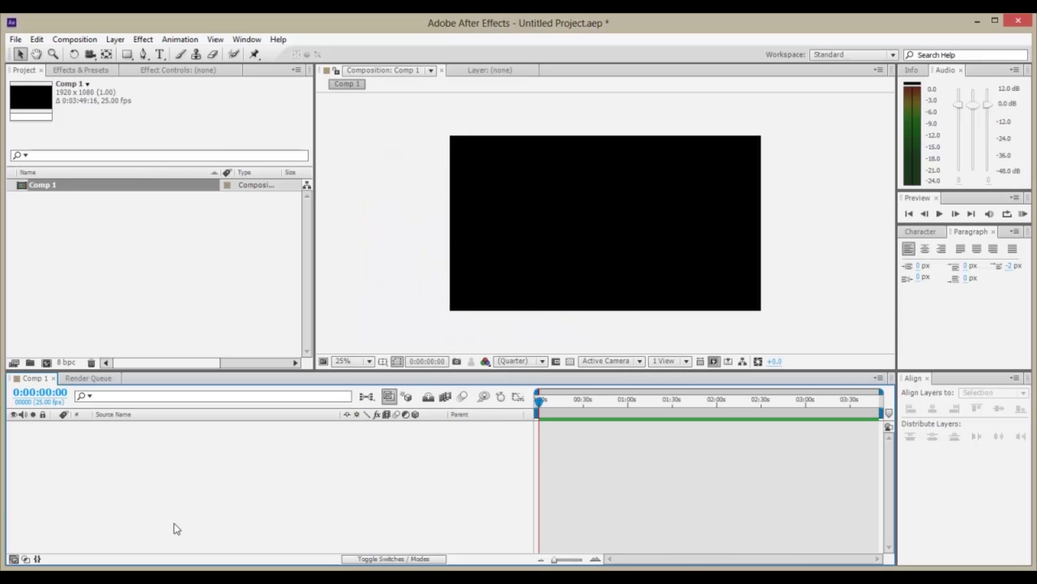
Add a three-line text layer reading "SOME TEXT / TO / ANIMATE ON" and move it closer to the centre of the frame.
{"action": "right_click", "coordinate": [141, 439]}
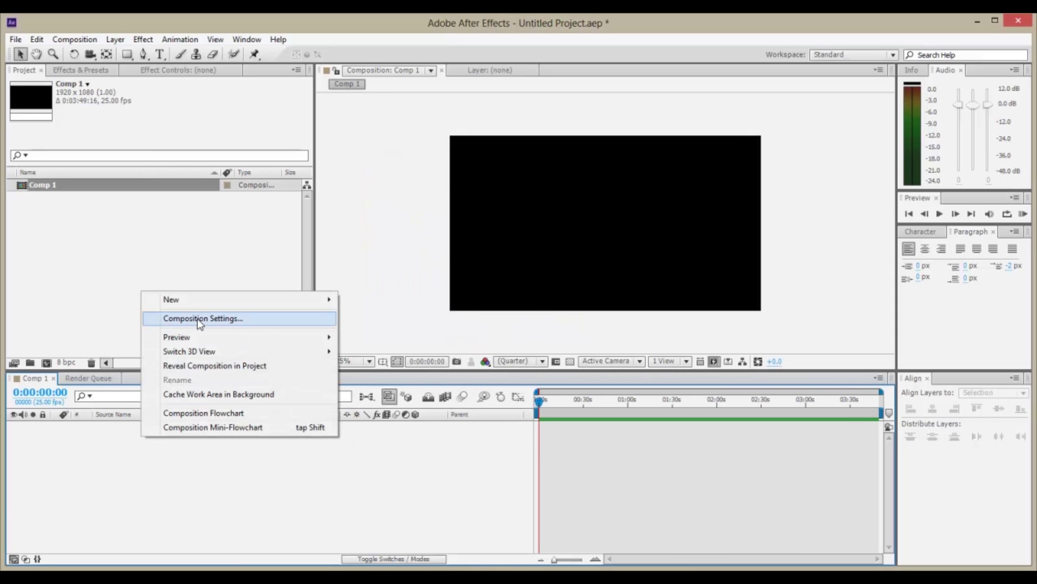
{"action": "mouse_move", "coordinate": [200, 306]}
{"action": "left_click", "coordinate": [408, 318]}
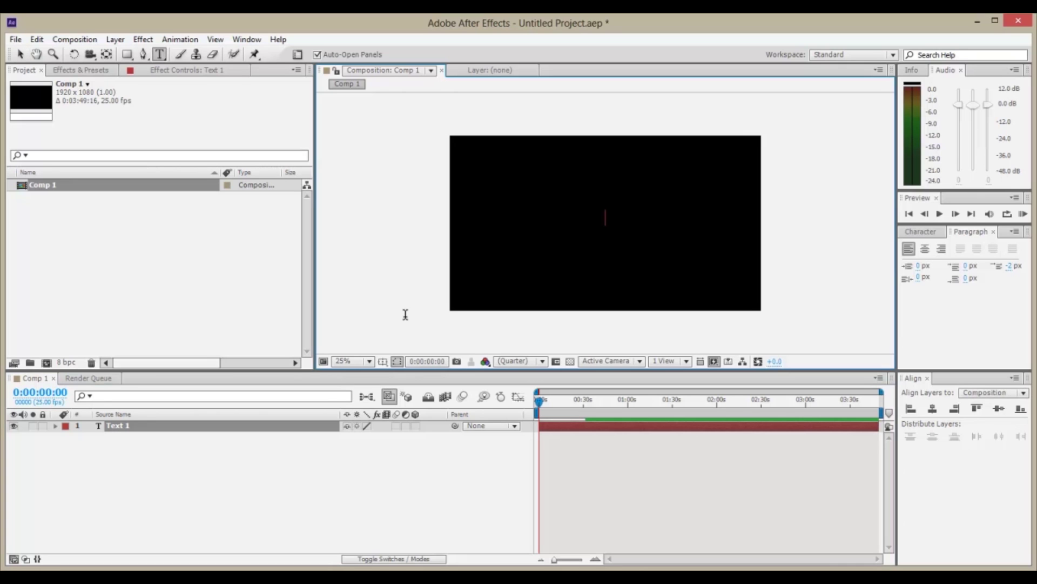
{"action": "type", "text": "SOME TEXT "}
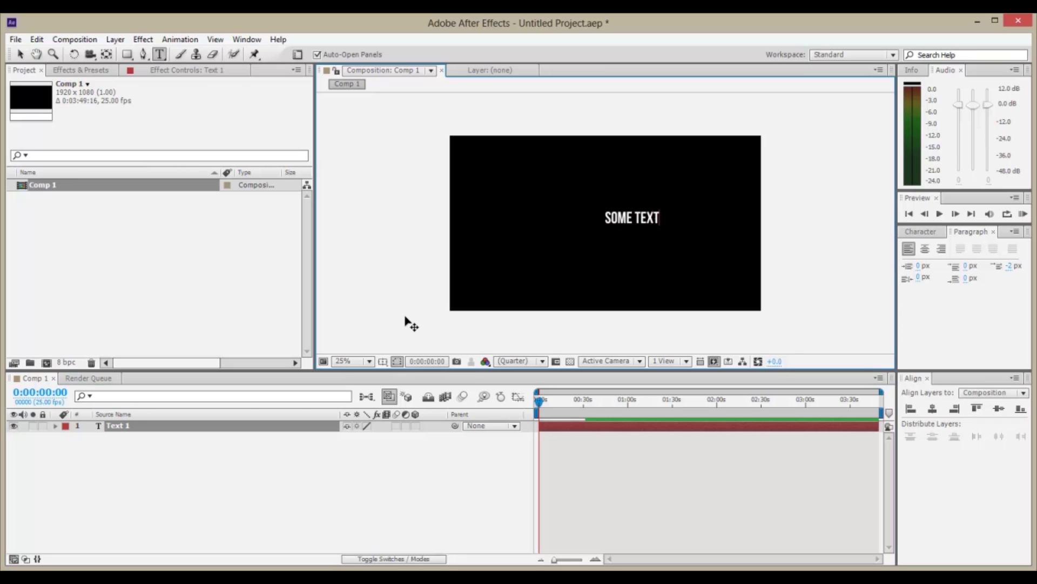
{"action": "type", "text": "TO"}
{"action": "key", "text": "Return"}
{"action": "type", "text": "ANIMATE ON"}
{"action": "key", "text": "KP_Enter"}
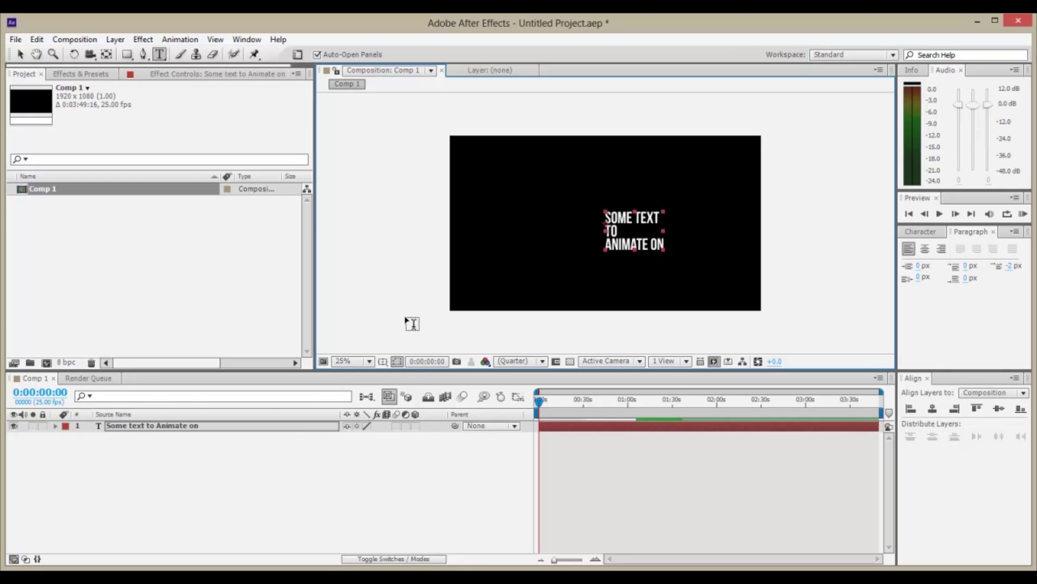
{"action": "key", "text": "v"}
{"action": "left_click_drag", "start_coordinate": [624, 239], "coordinate": [571, 228]}
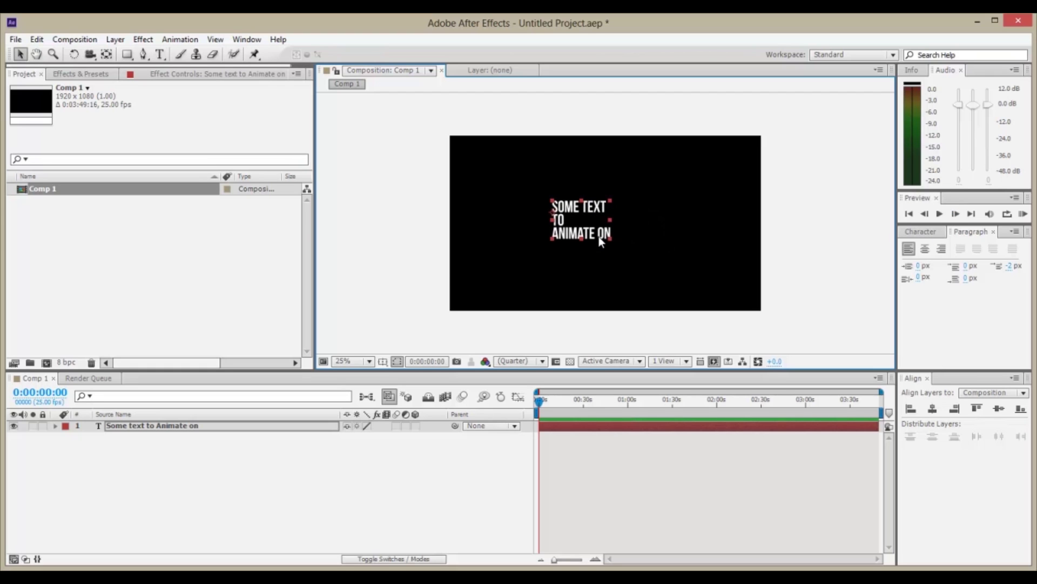
Bring up the Character settings and make room to show all of their options.
{"action": "left_click", "coordinate": [913, 231]}
{"action": "left_click", "coordinate": [971, 231]}
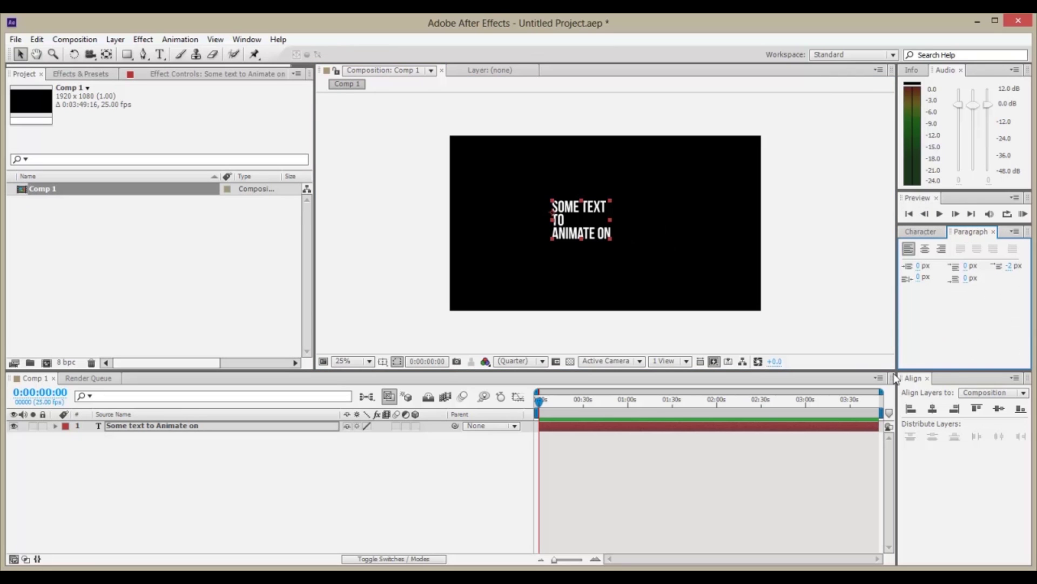
{"action": "left_click", "coordinate": [236, 41]}
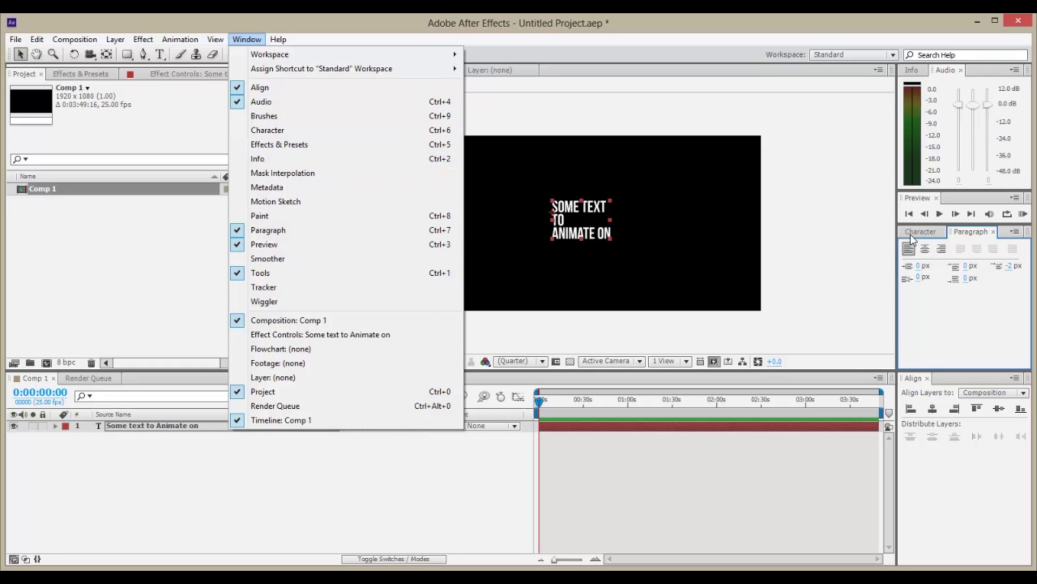
{"action": "left_click", "coordinate": [925, 237]}
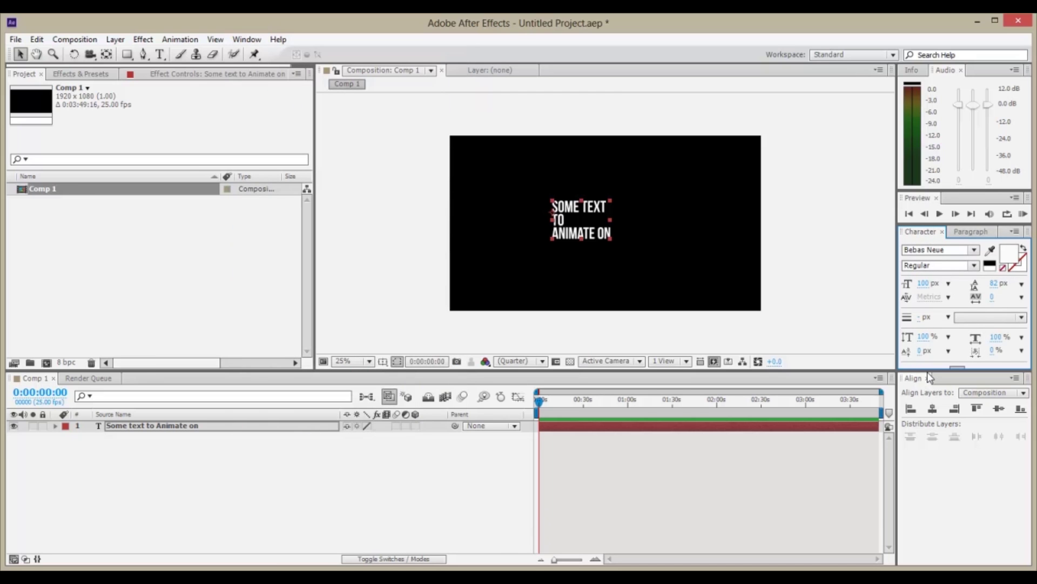
{"action": "left_click_drag", "start_coordinate": [927, 372], "coordinate": [927, 392]}
Enlarge the text block in the composition to roughly half the frame's width and centre it.
{"action": "left_click", "coordinate": [609, 229]}
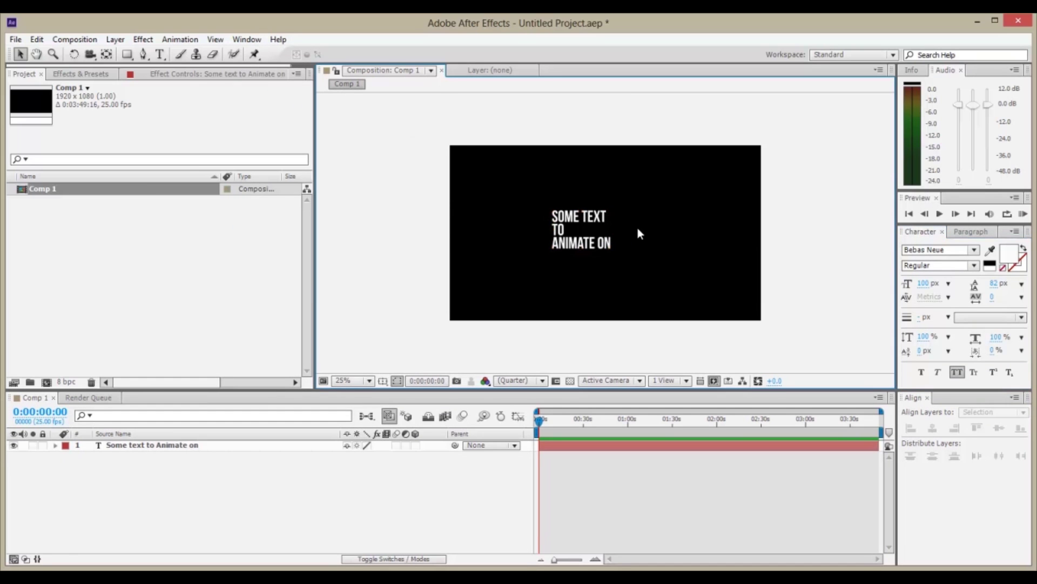
{"action": "left_click", "coordinate": [607, 246]}
{"action": "left_click_drag", "start_coordinate": [609, 229], "coordinate": [713, 241]}
{"action": "key", "text": "ctrl+Home"}
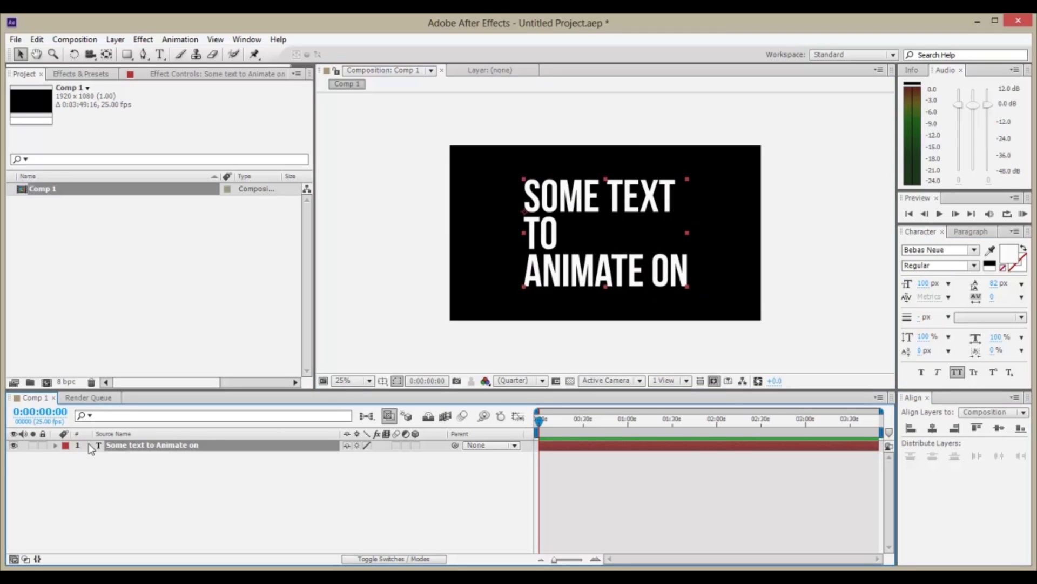
Add a Scale text animator to the text layer.
{"action": "left_click", "coordinate": [56, 446]}
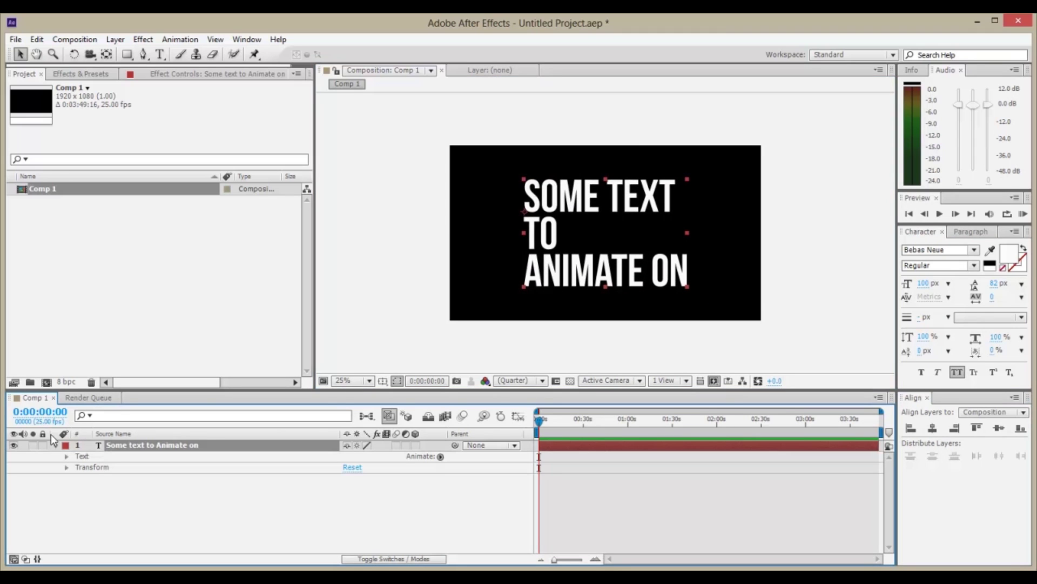
{"action": "left_click", "coordinate": [69, 457]}
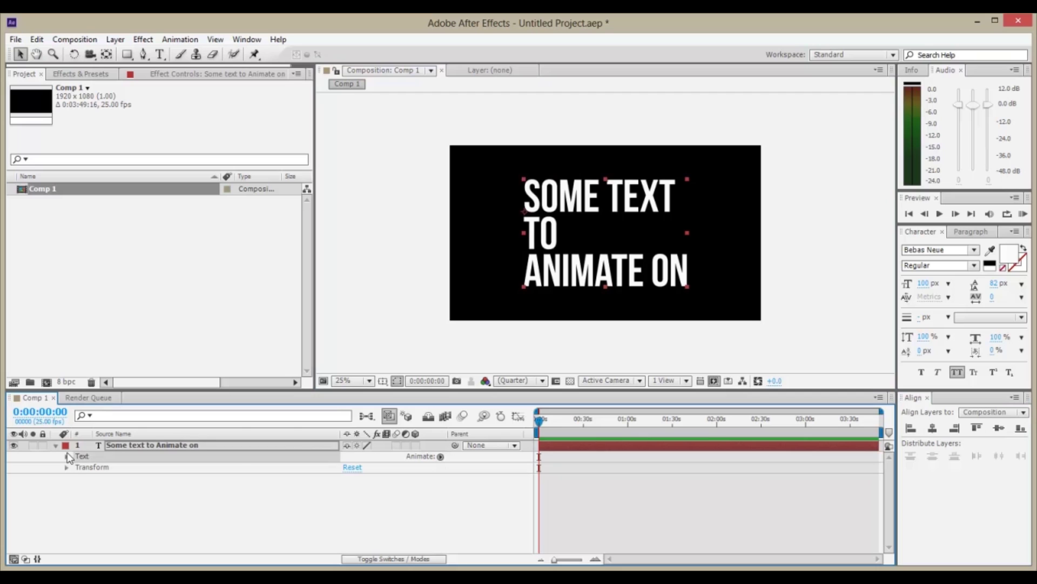
{"action": "left_click", "coordinate": [440, 457]}
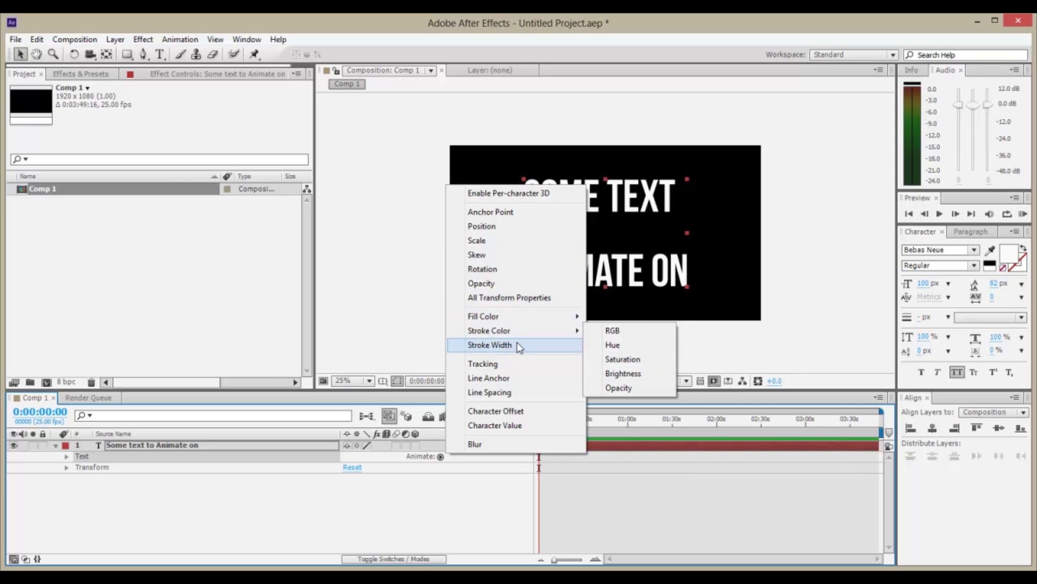
{"action": "left_click", "coordinate": [481, 242]}
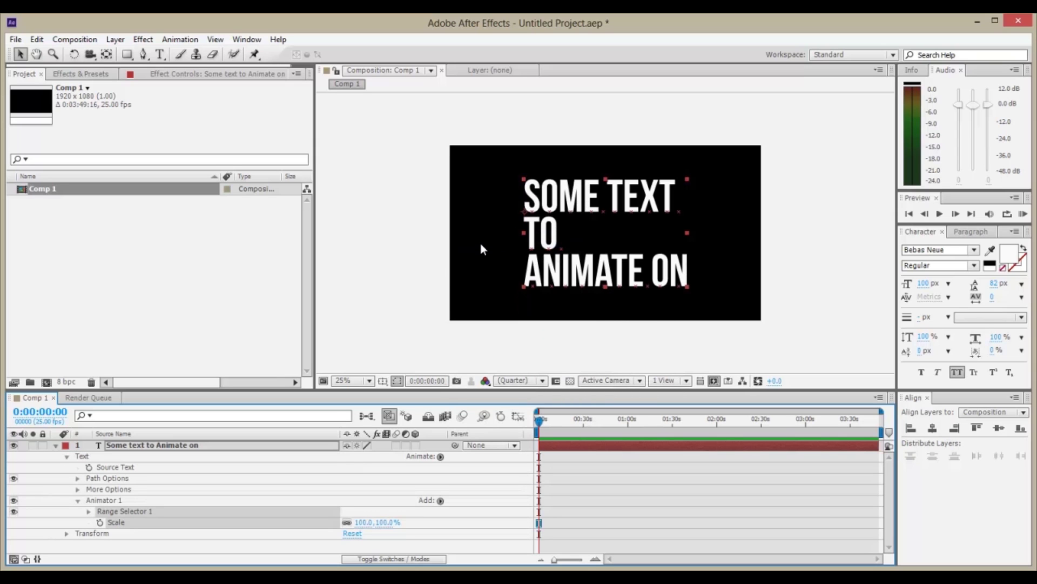
Expand Range Selector 1 of the text animator and set the animator's Scale to 0%.
{"action": "left_click", "coordinate": [122, 504]}
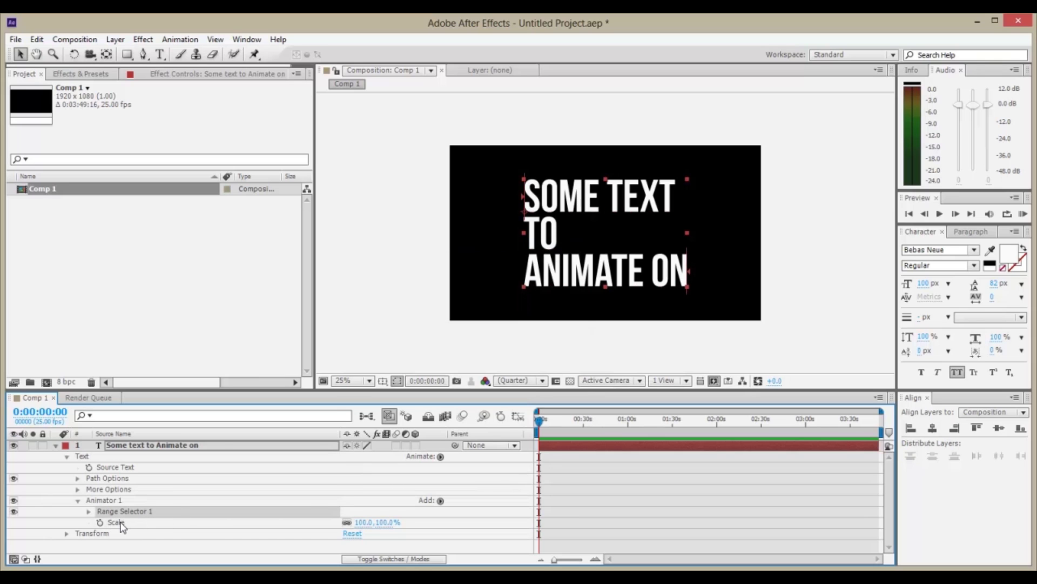
{"action": "left_click", "coordinate": [120, 522]}
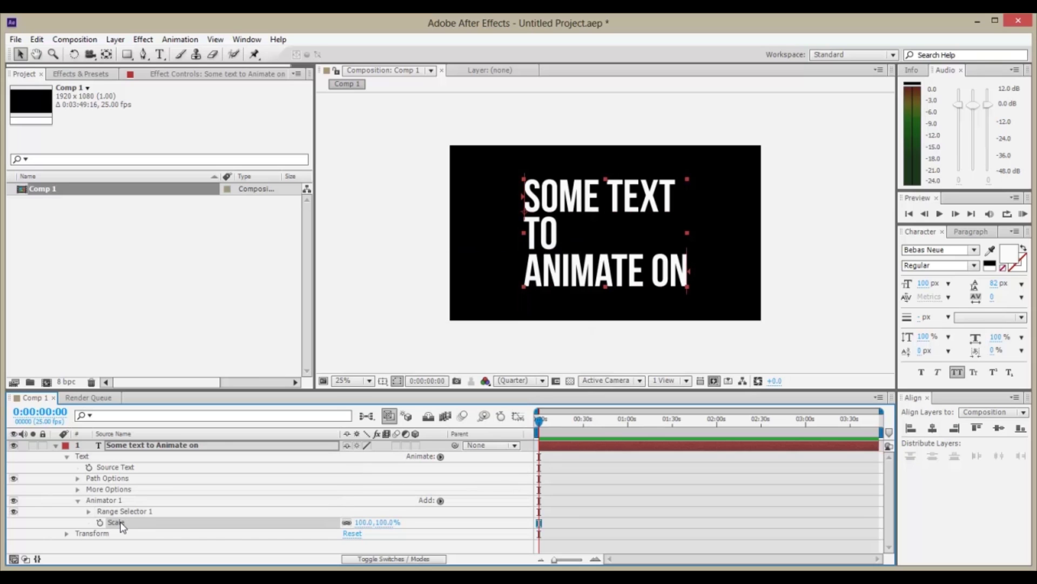
{"action": "left_click", "coordinate": [89, 511]}
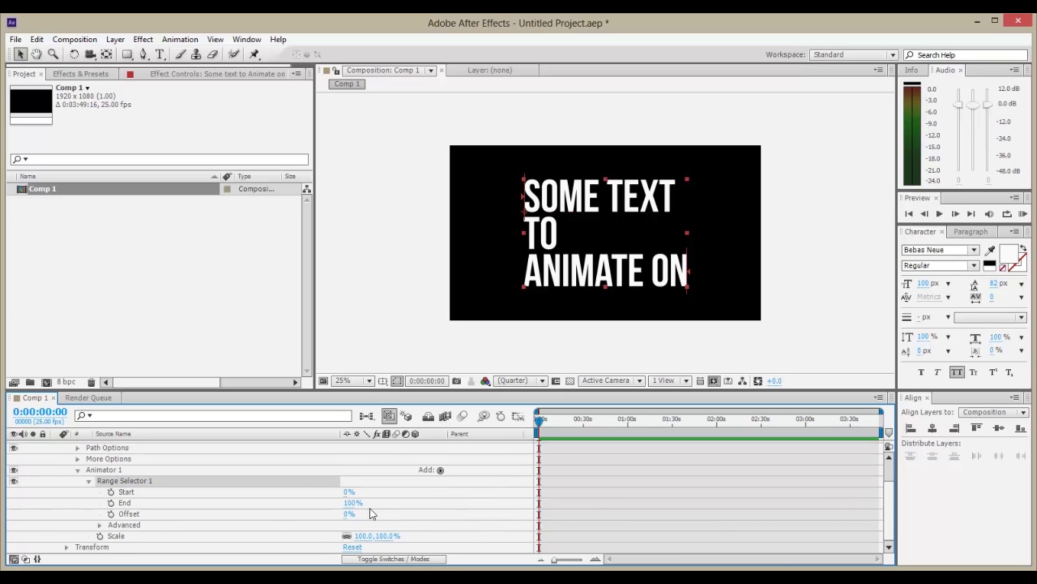
{"action": "left_click", "coordinate": [131, 538]}
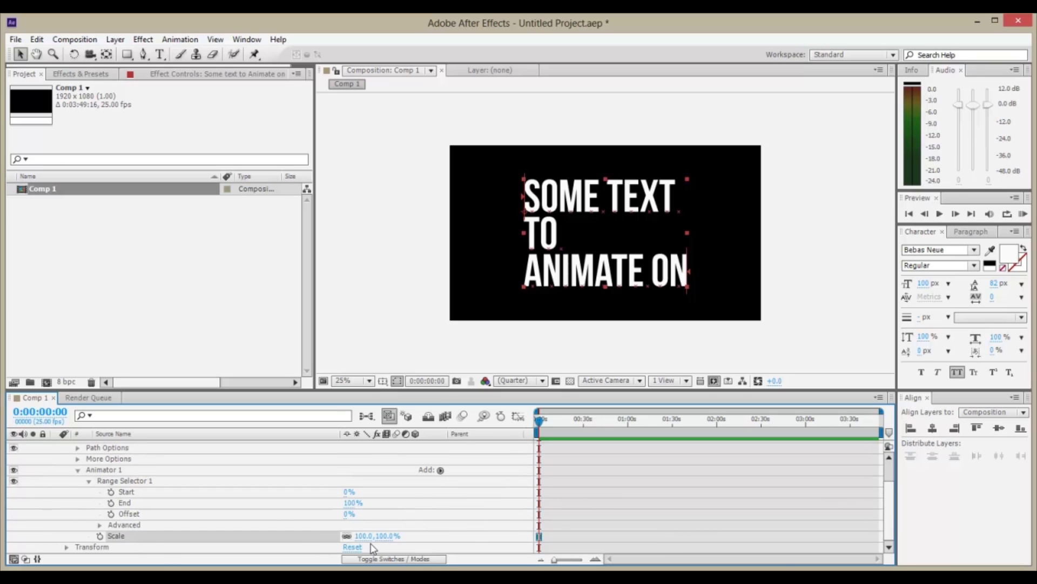
{"action": "left_click", "coordinate": [135, 492]}
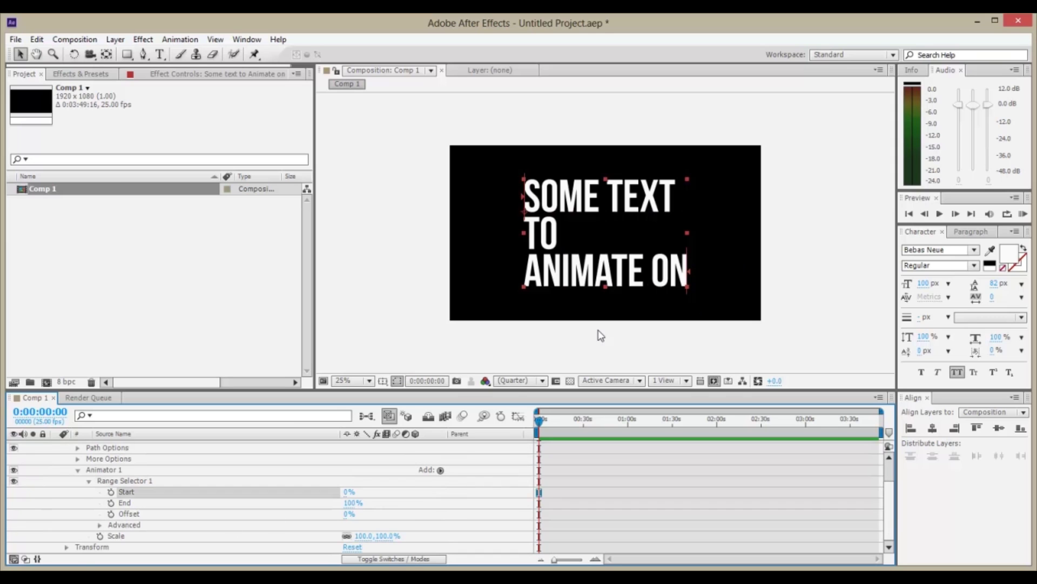
{"action": "left_click", "coordinate": [134, 537]}
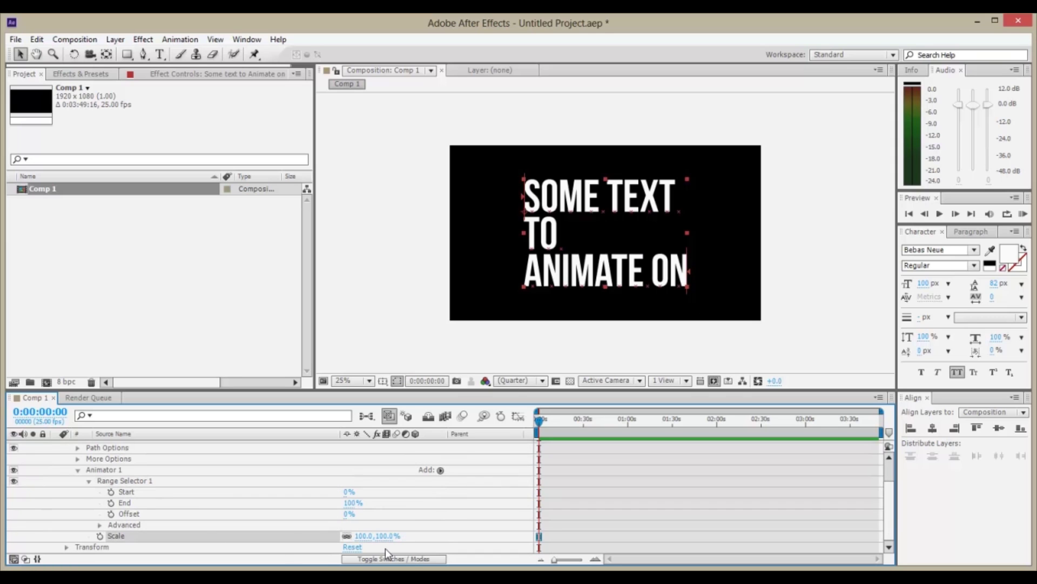
{"action": "left_click", "coordinate": [363, 536]}
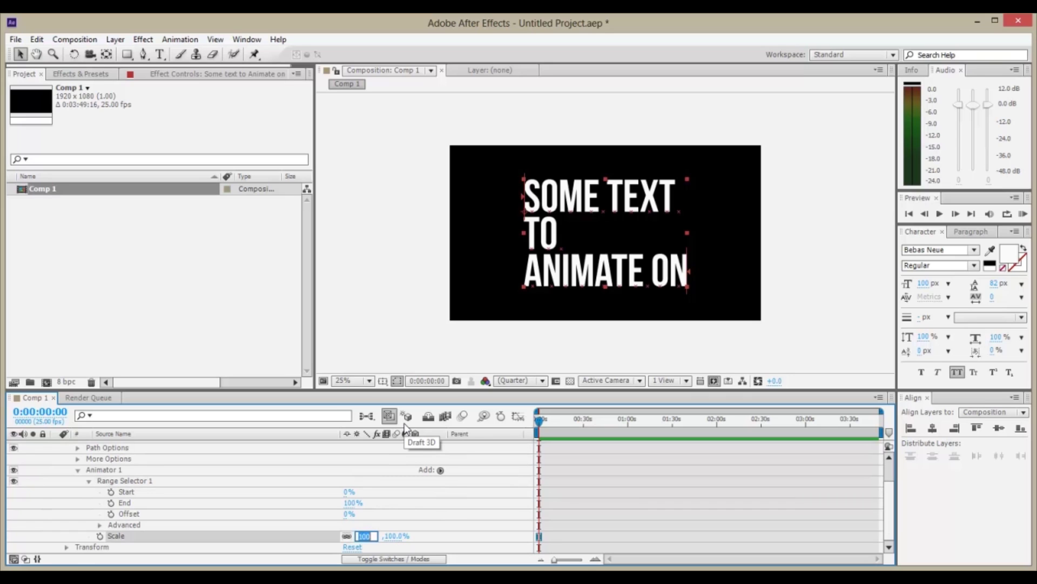
{"action": "type", "text": "0"}
{"action": "key", "text": "Return"}
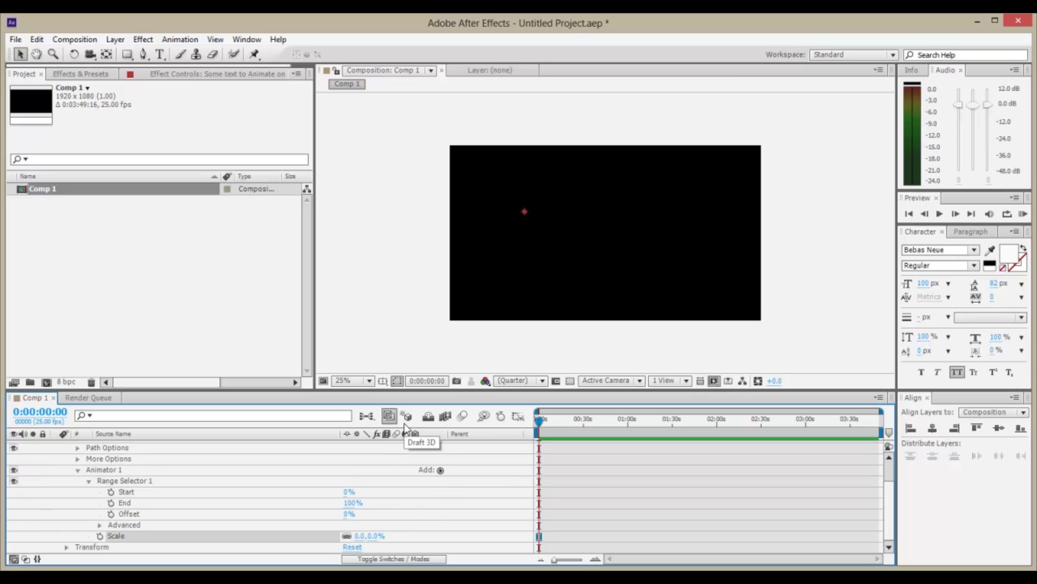
Keyframe the range selector's Start from 0% at 0 seconds to 100% at 7 seconds, and play the animation from the beginning.
{"action": "left_click", "coordinate": [110, 492]}
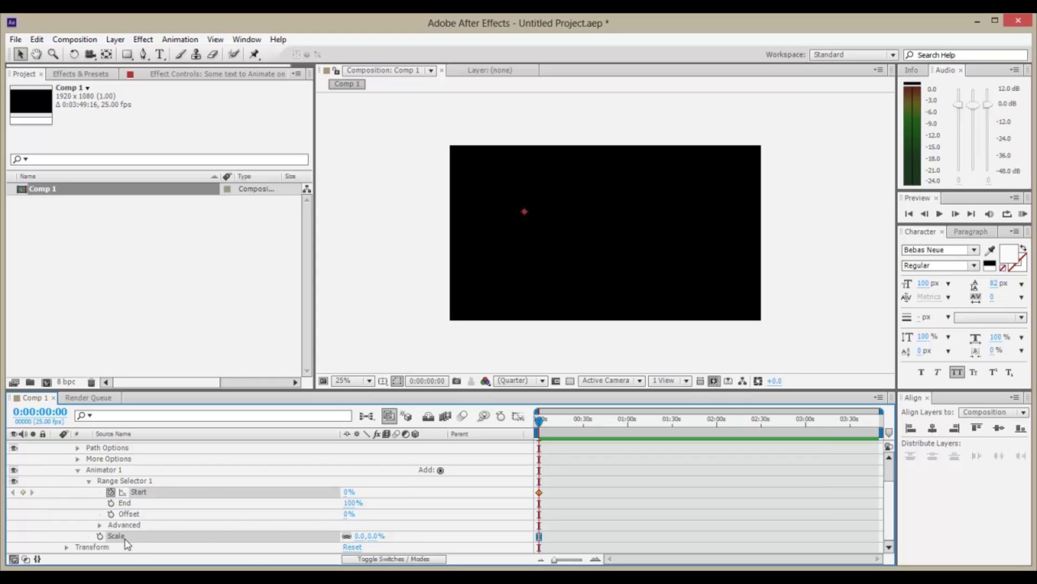
{"action": "left_click", "coordinate": [115, 495]}
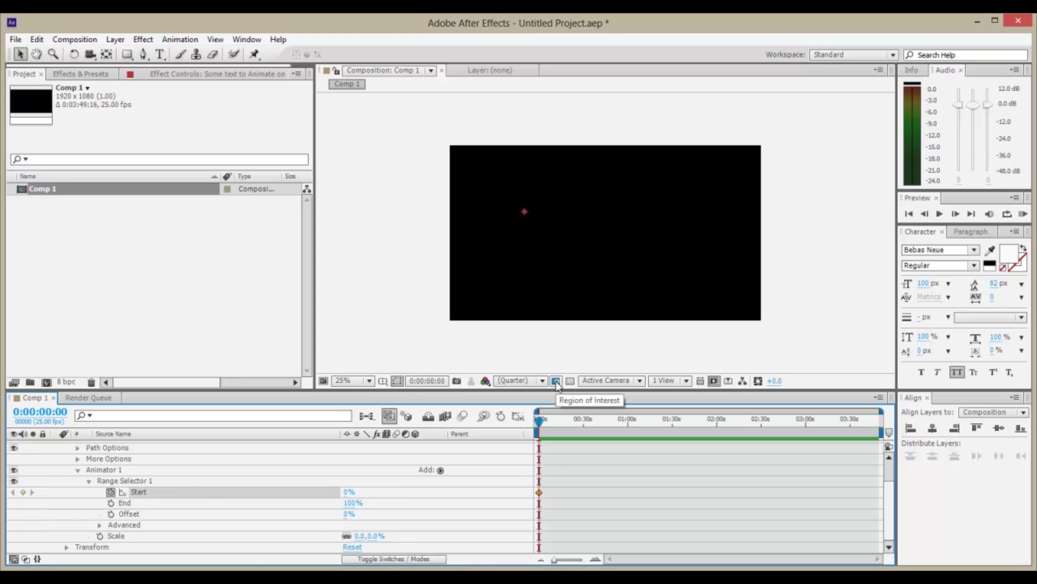
{"action": "left_click_drag", "start_coordinate": [540, 420], "coordinate": [554, 423]}
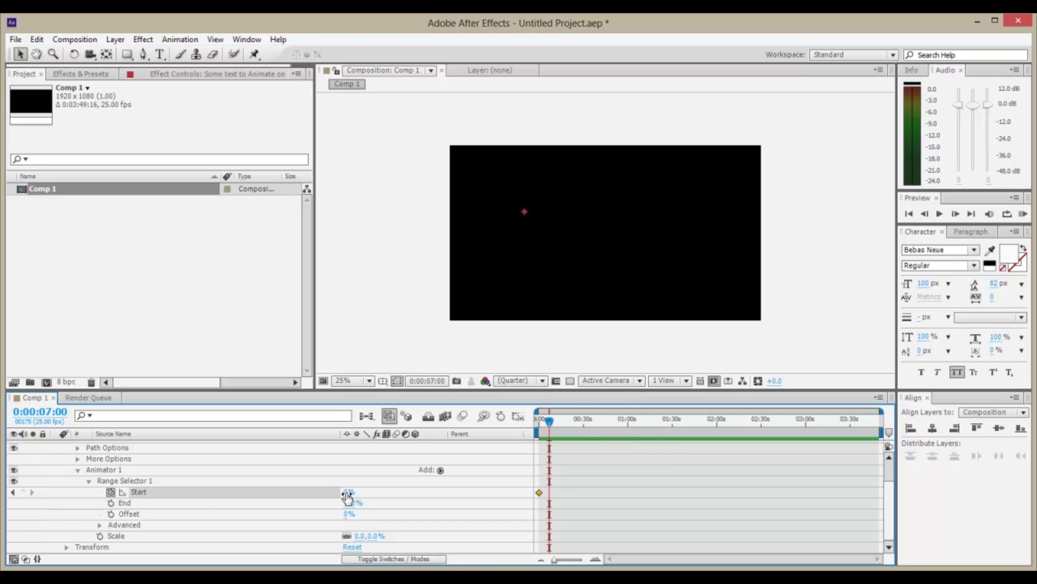
{"action": "left_click_drag", "start_coordinate": [346, 492], "coordinate": [423, 488]}
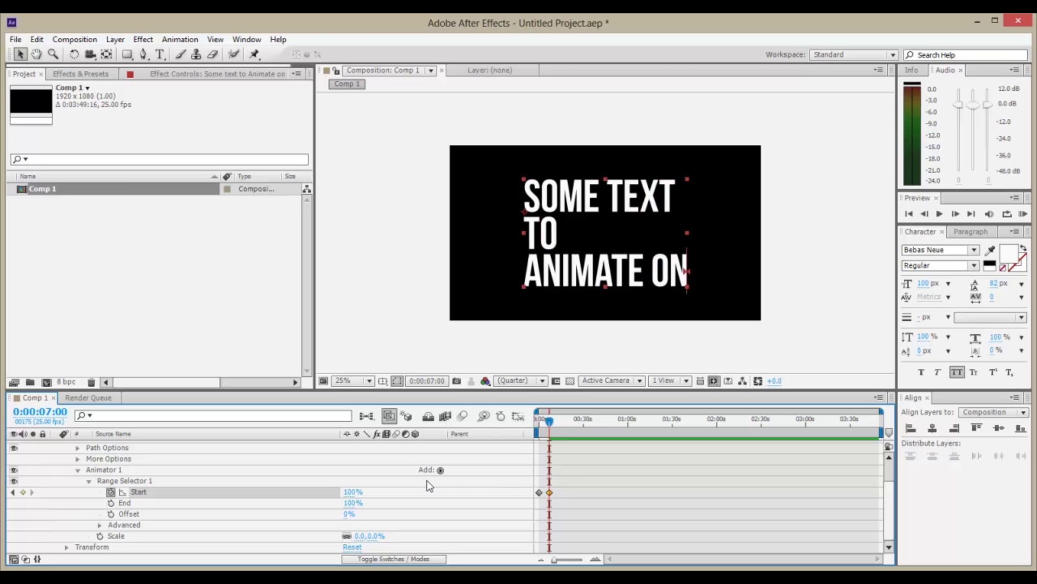
{"action": "left_click_drag", "start_coordinate": [551, 422], "coordinate": [540, 420]}
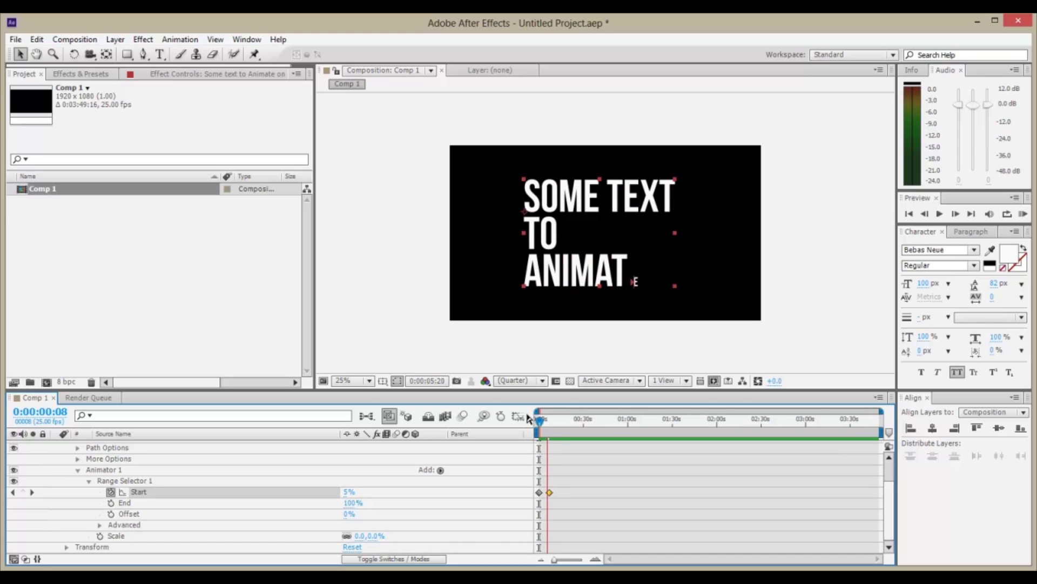
{"action": "key", "text": "space"}
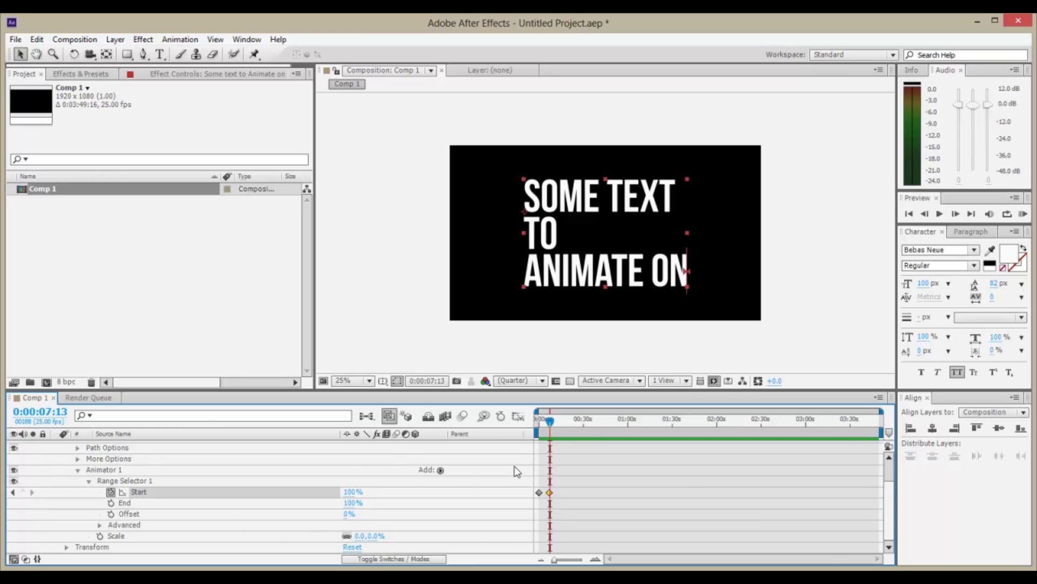
Expand the range selector's Advanced options, enlarge the timeline area to show them, and set Based On to Words.
{"action": "left_click", "coordinate": [100, 525]}
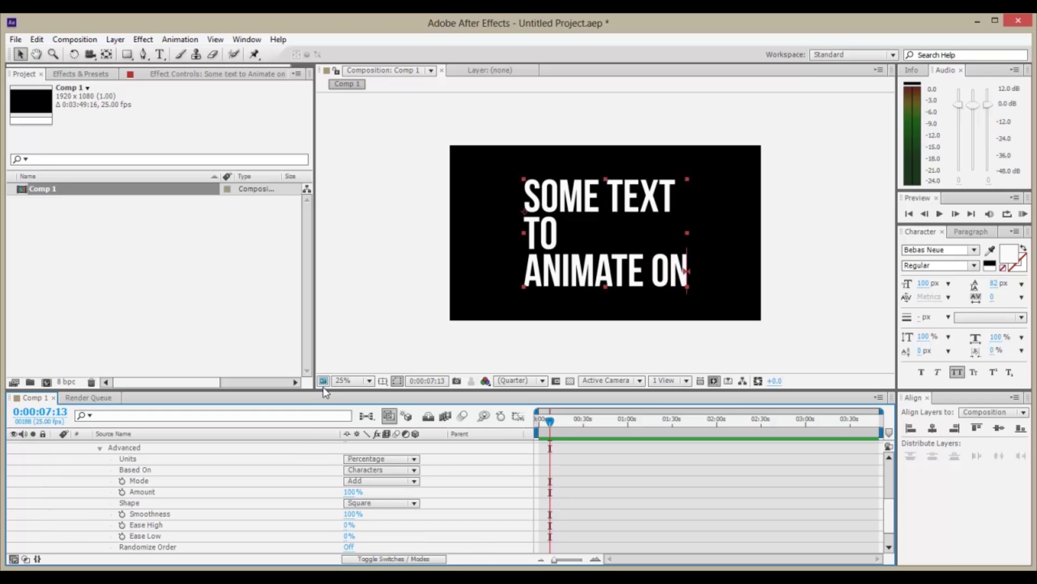
{"action": "left_click_drag", "start_coordinate": [324, 393], "coordinate": [319, 304]}
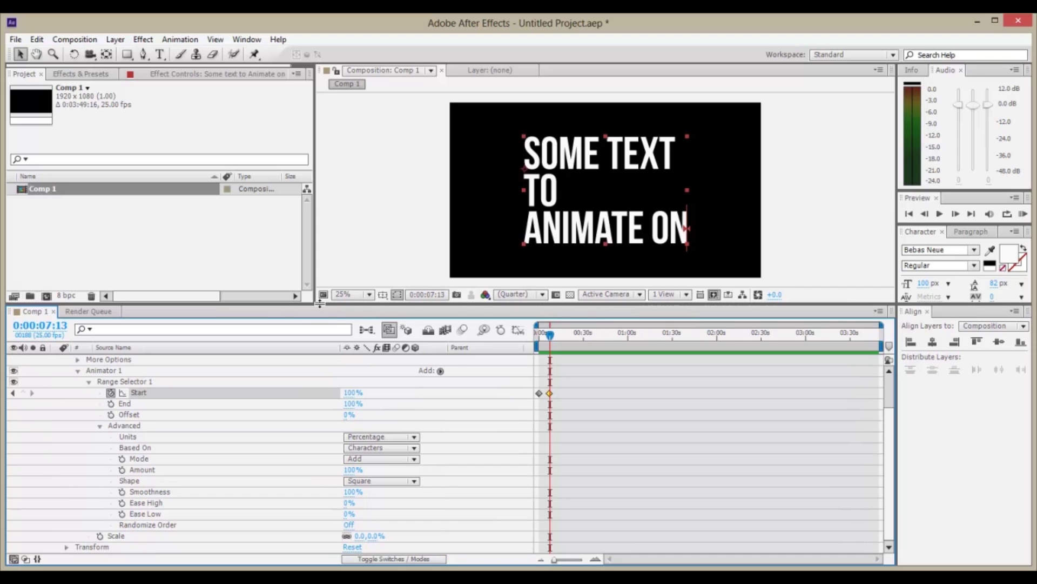
{"action": "left_click", "coordinate": [145, 457]}
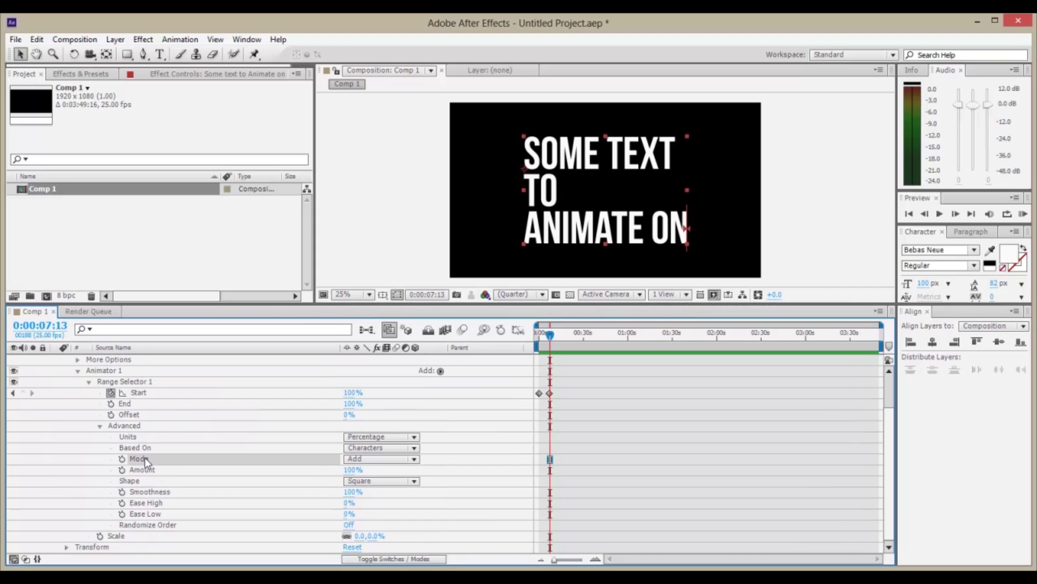
{"action": "left_click", "coordinate": [147, 447]}
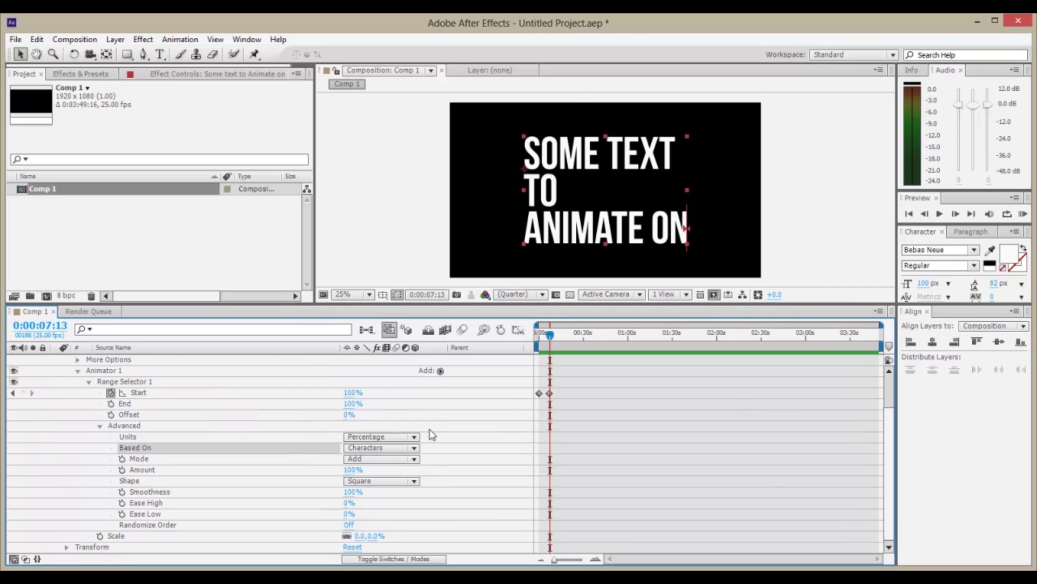
{"action": "left_click", "coordinate": [398, 449]}
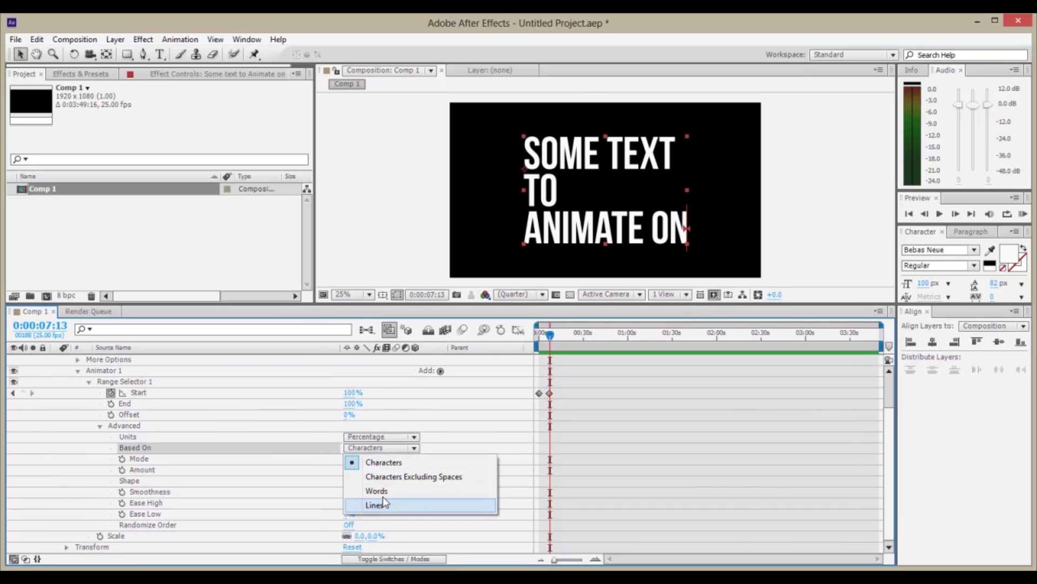
{"action": "left_click", "coordinate": [243, 449]}
{"action": "left_click", "coordinate": [359, 450]}
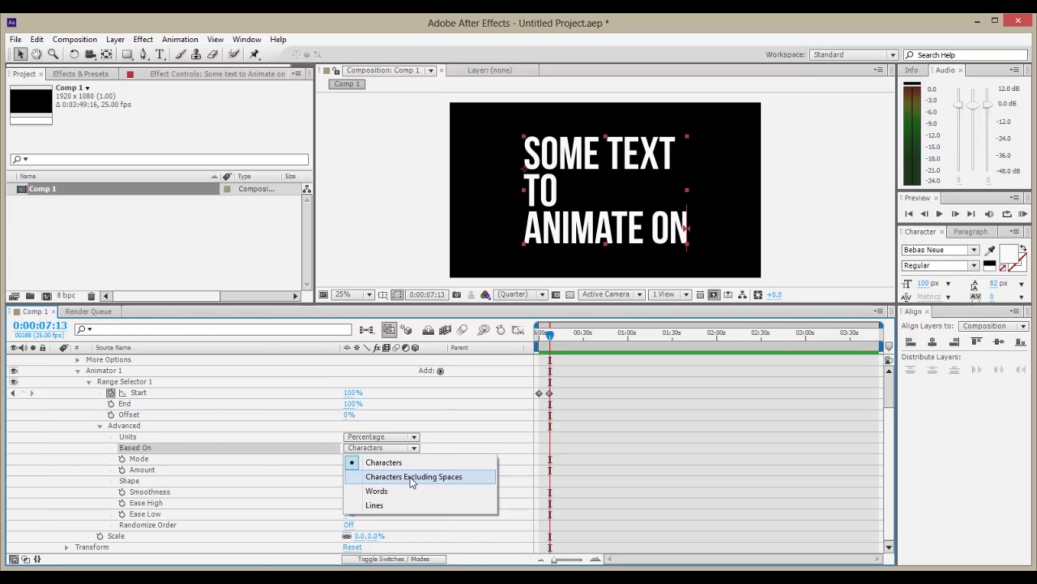
{"action": "left_click", "coordinate": [381, 492]}
Play the word-by-word animation from the beginning and stop it near the end.
{"action": "left_click_drag", "start_coordinate": [553, 333], "coordinate": [539, 333]}
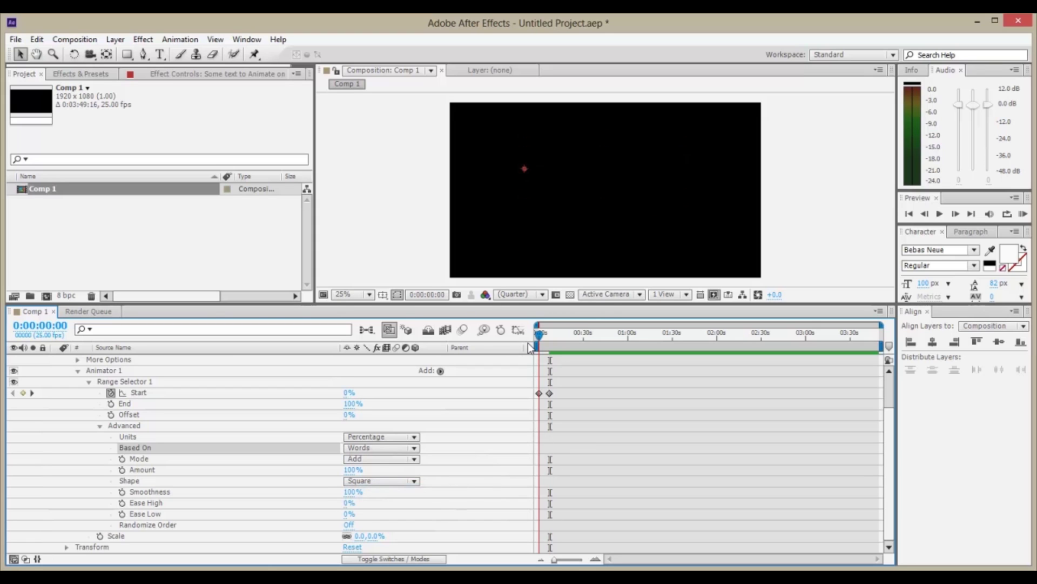
{"action": "key", "text": "space"}
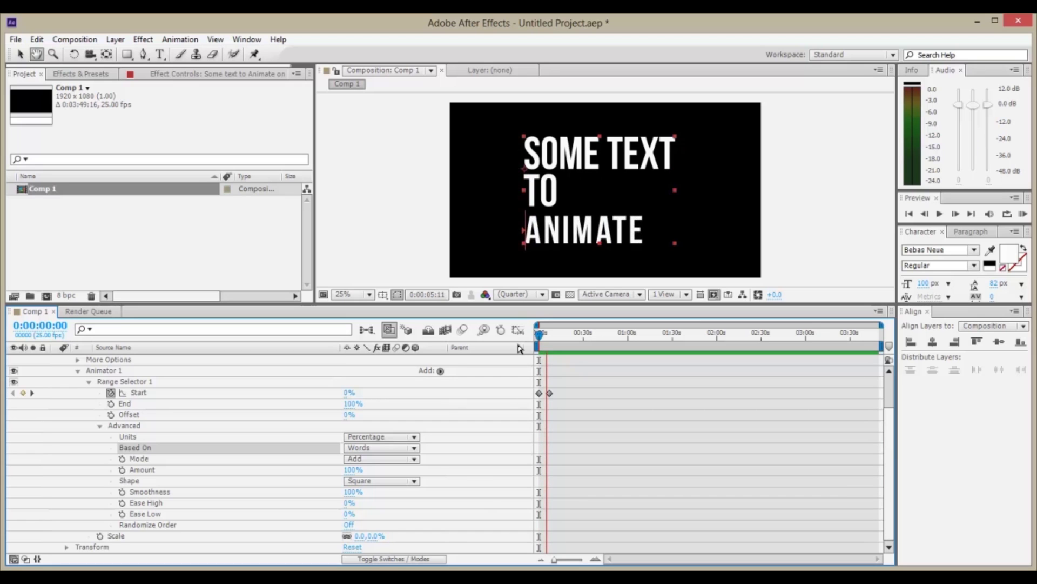
{"action": "key", "text": "space"}
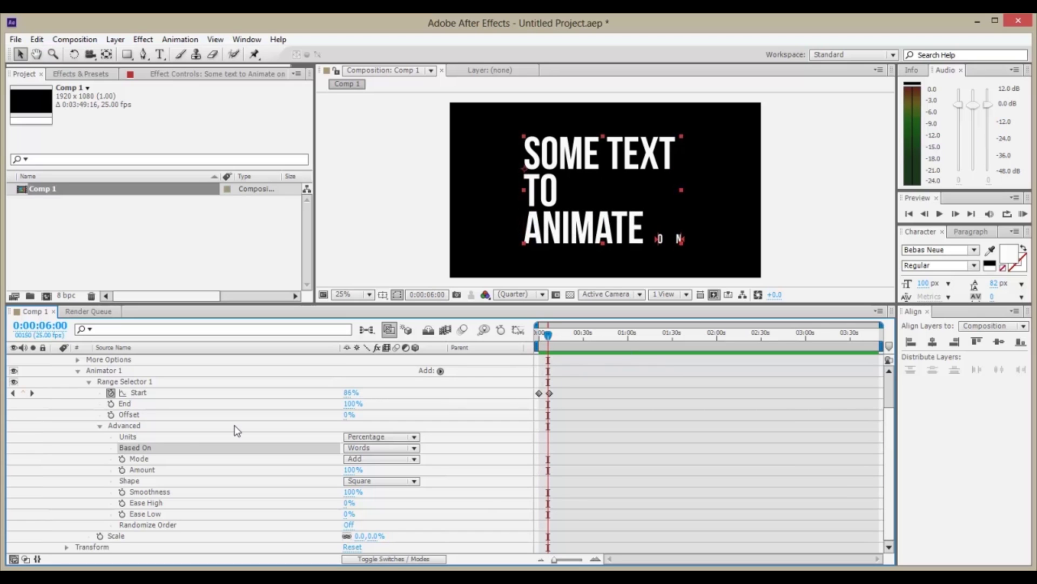
Set the range selector's Units to Index and preview the animation.
{"action": "left_click", "coordinate": [192, 438]}
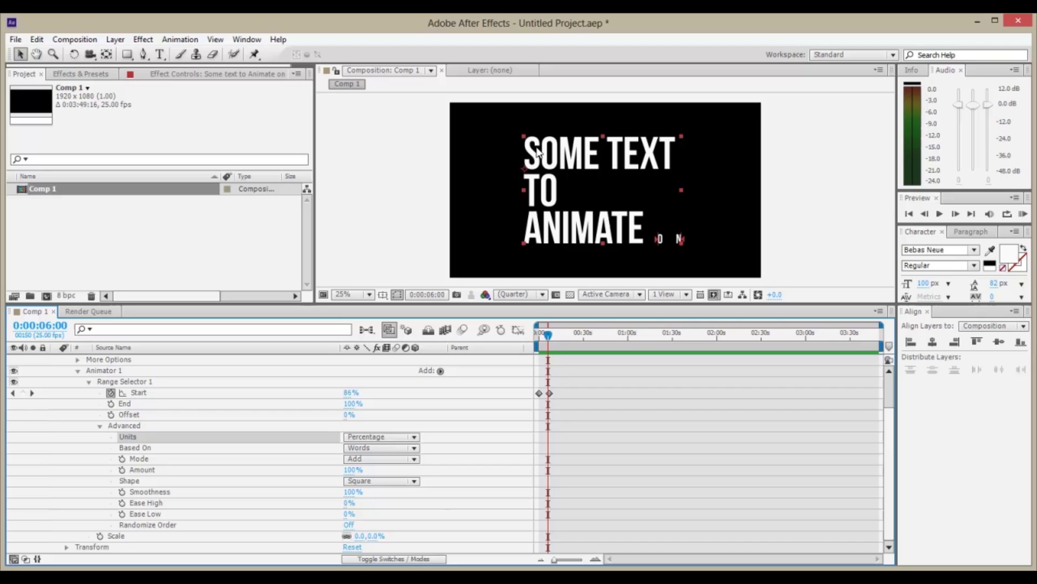
{"action": "left_click", "coordinate": [367, 436]}
{"action": "left_click", "coordinate": [178, 443]}
{"action": "left_click", "coordinate": [384, 436]}
{"action": "left_click", "coordinate": [380, 471]}
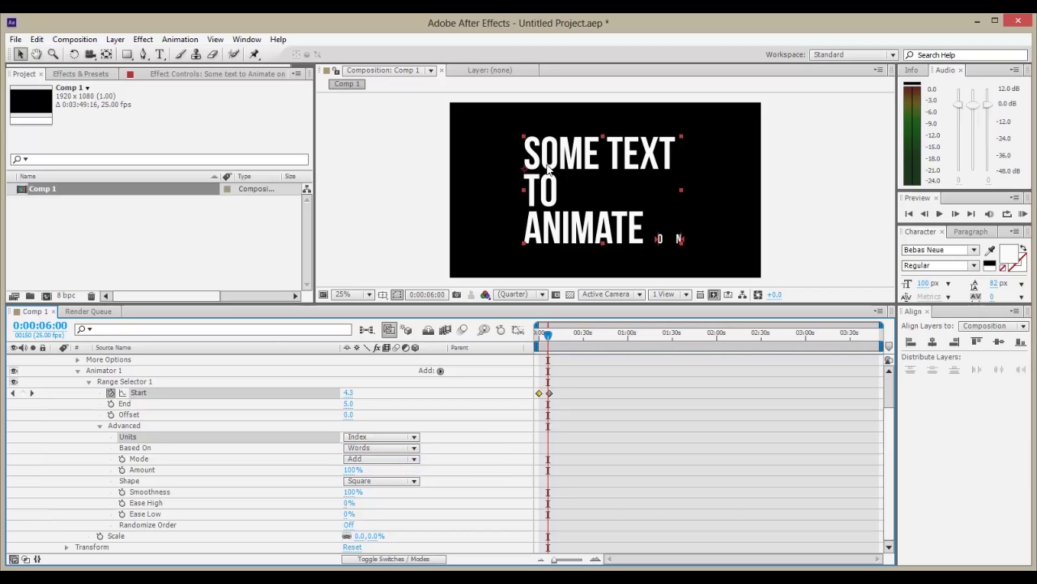
{"action": "left_click", "coordinate": [266, 451]}
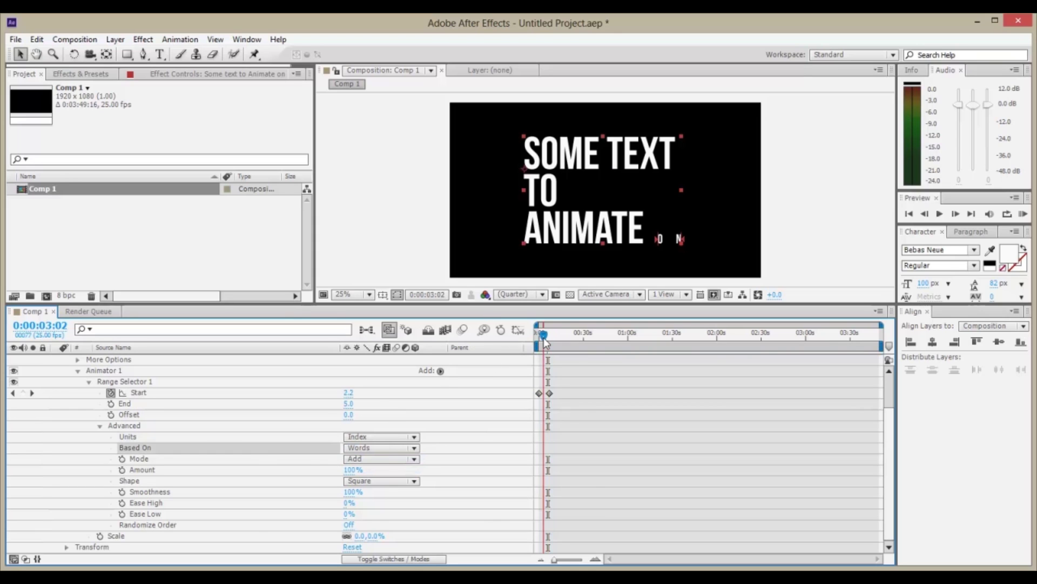
{"action": "key", "text": "space"}
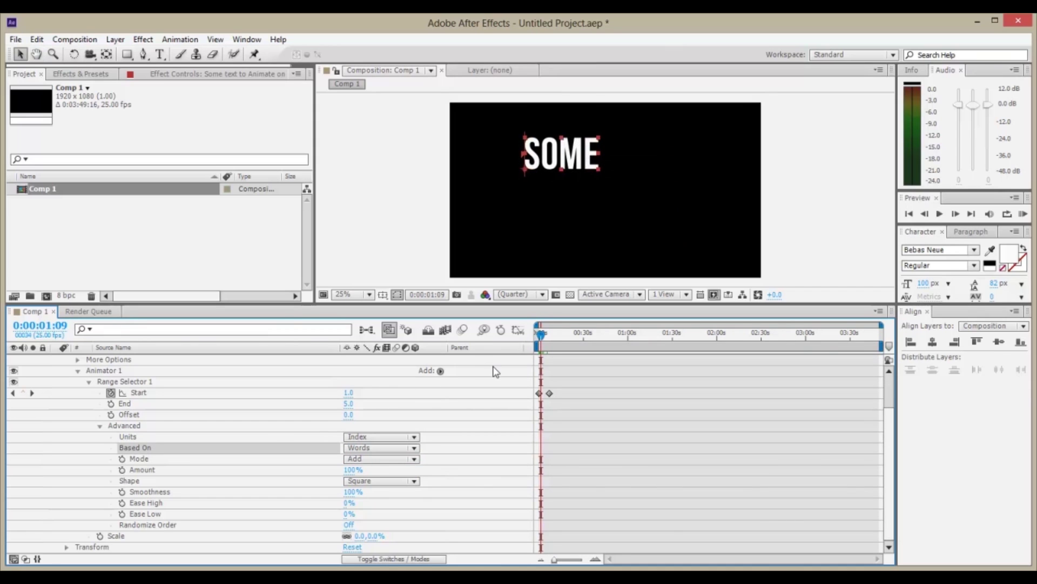
Zoom the timeline in on the first seconds and keyframe the range selector's Start at 1 at 0:00:00:24.
{"action": "key", "text": "="}
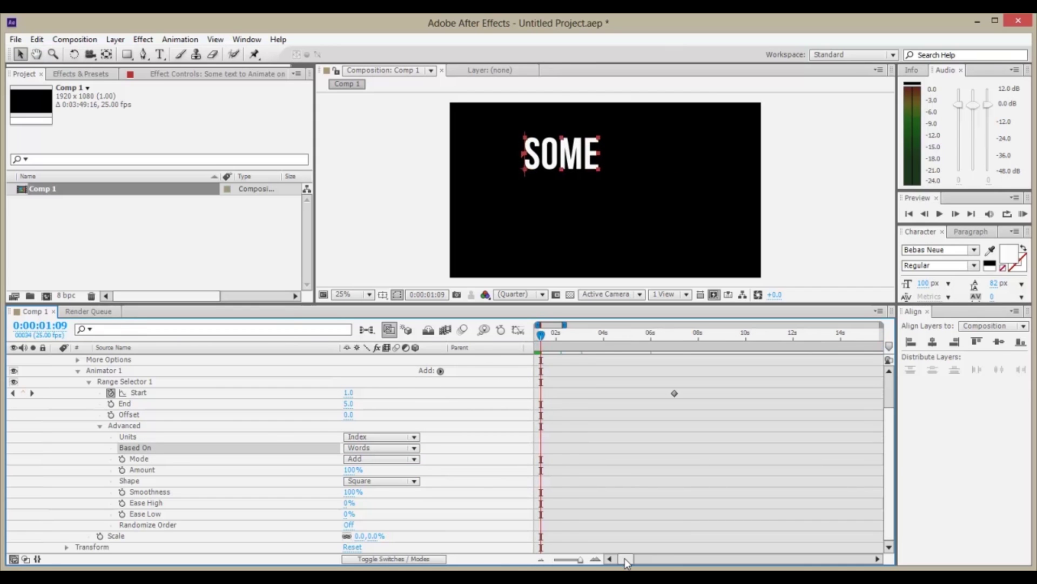
{"action": "left_click_drag", "start_coordinate": [625, 561], "coordinate": [622, 564]}
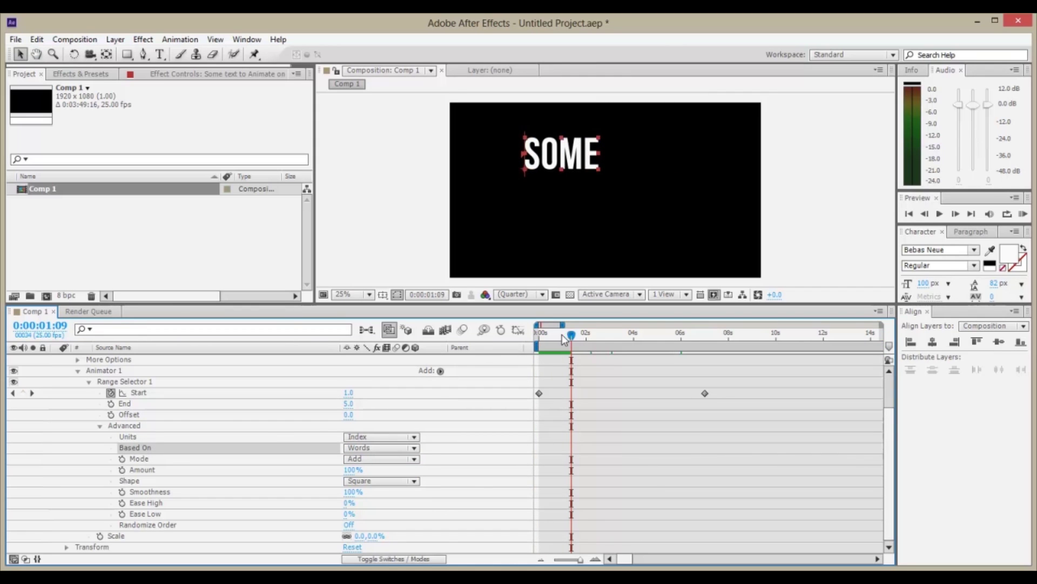
{"action": "left_click_drag", "start_coordinate": [564, 339], "coordinate": [529, 341]}
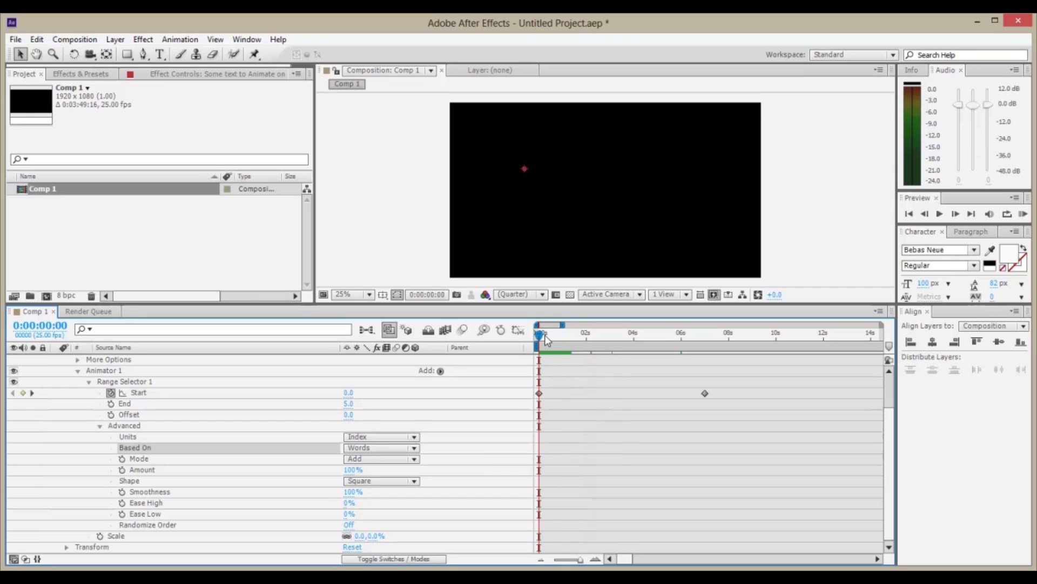
{"action": "left_click_drag", "start_coordinate": [545, 335], "coordinate": [562, 339]}
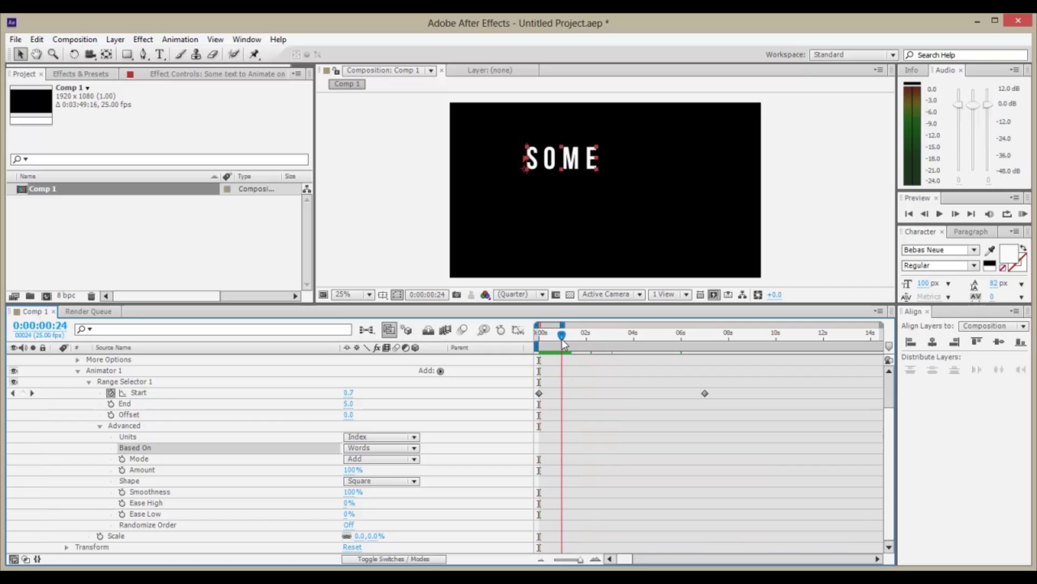
{"action": "left_click", "coordinate": [349, 393]}
{"action": "type", "text": "1"}
{"action": "key", "text": "Return"}
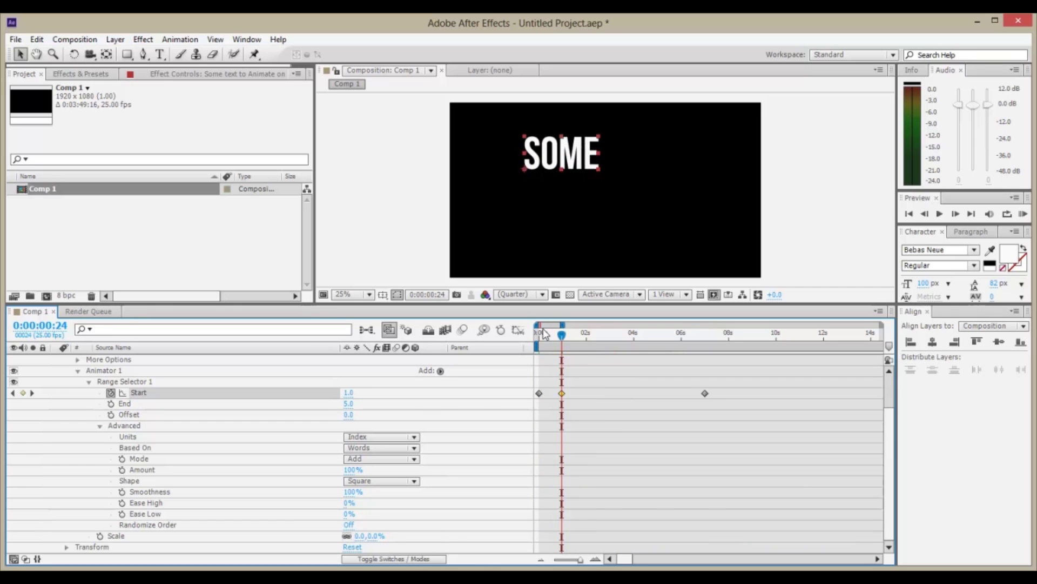
Add Start keyframes with a value of 2 at about 2 seconds and 3 at 0:00:03:02.
{"action": "left_click_drag", "start_coordinate": [544, 334], "coordinate": [588, 335]}
{"action": "left_click", "coordinate": [350, 393]}
{"action": "type", "text": "2"}
{"action": "key", "text": "Return"}
{"action": "left_click_drag", "start_coordinate": [604, 340], "coordinate": [612, 339]}
{"action": "left_click", "coordinate": [346, 396]}
{"action": "type", "text": "3"}
{"action": "key", "text": "Return"}
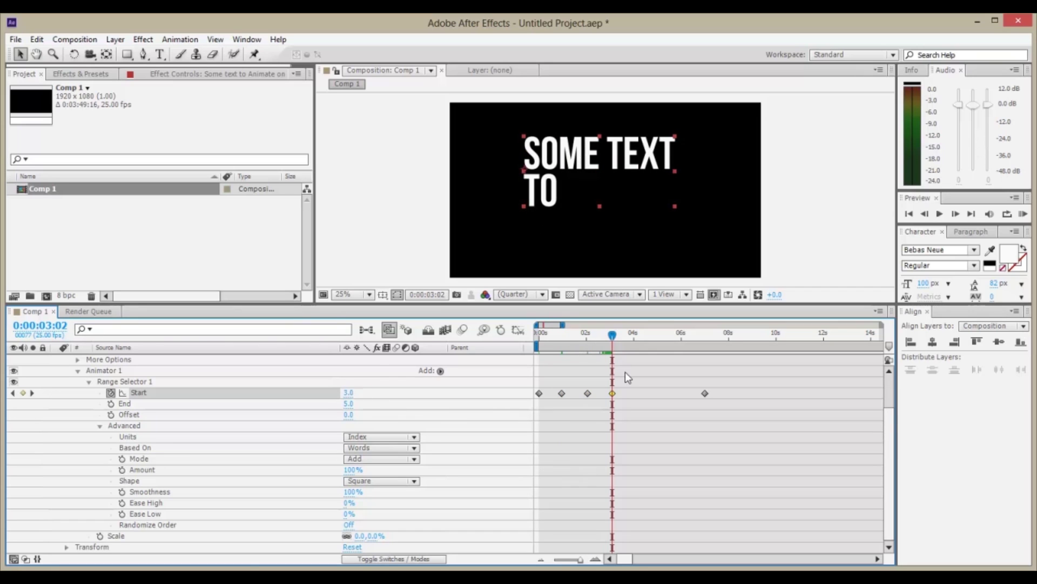
Move the Start keyframe of value 3 slightly earlier and add a keyframe of value 4 shortly before 4 seconds.
{"action": "left_click_drag", "start_coordinate": [613, 394], "coordinate": [606, 394]}
{"action": "left_click_drag", "start_coordinate": [606, 342], "coordinate": [628, 341]}
{"action": "left_click", "coordinate": [348, 393]}
{"action": "type", "text": "4"}
{"action": "key", "text": "Return"}
Retime the Start keyframes into uneven intervals ending at about 3.4 seconds, and play the animation.
{"action": "left_click_drag", "start_coordinate": [702, 393], "coordinate": [641, 401]}
{"action": "left_click_drag", "start_coordinate": [562, 393], "coordinate": [619, 394]}
{"action": "key", "text": "KP_0"}
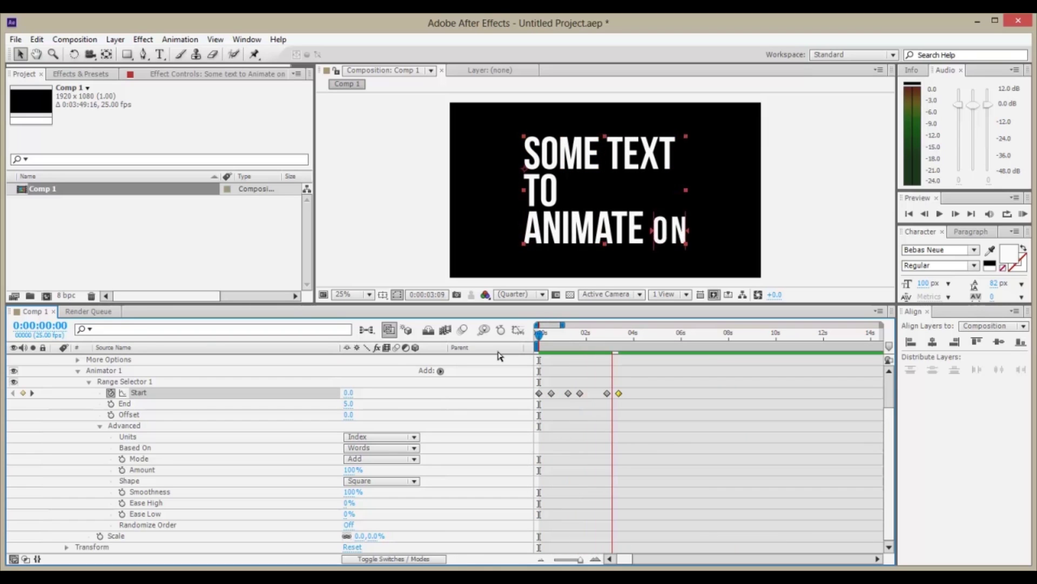
{"action": "key", "text": "space"}
Preview the animation with the range selector's Smoothness at 0%, and restore Smoothness to 100%.
{"action": "left_click_drag", "start_coordinate": [602, 336], "coordinate": [557, 341]}
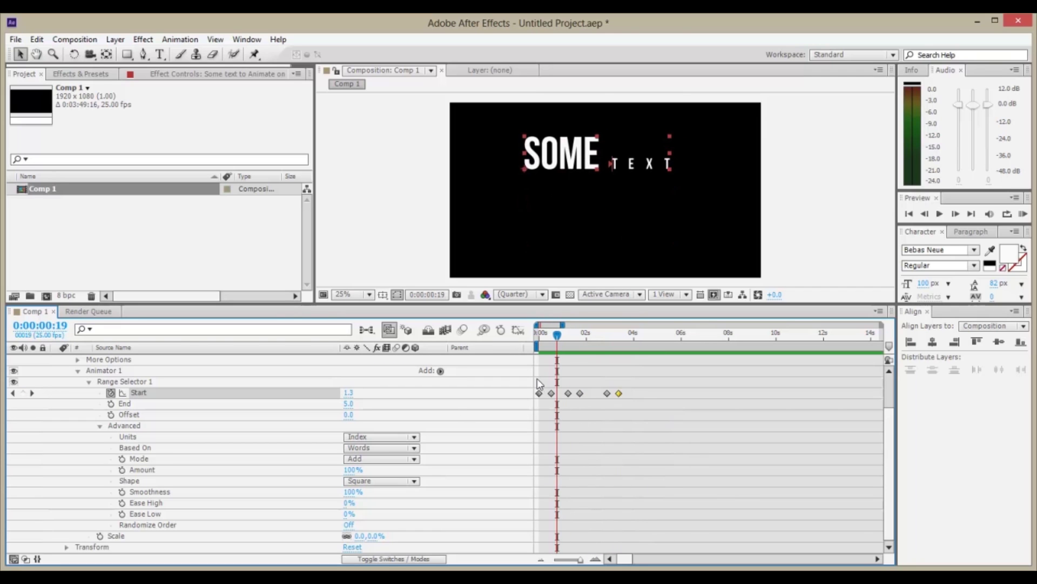
{"action": "left_click", "coordinate": [551, 392]}
{"action": "key", "text": "Delete"}
{"action": "mouse_move", "coordinate": [557, 325]}
{"action": "left_mouse_down"}
{"action": "mouse_move", "coordinate": [547, 342]}
{"action": "mouse_move", "coordinate": [554, 332]}
{"action": "left_mouse_up"}
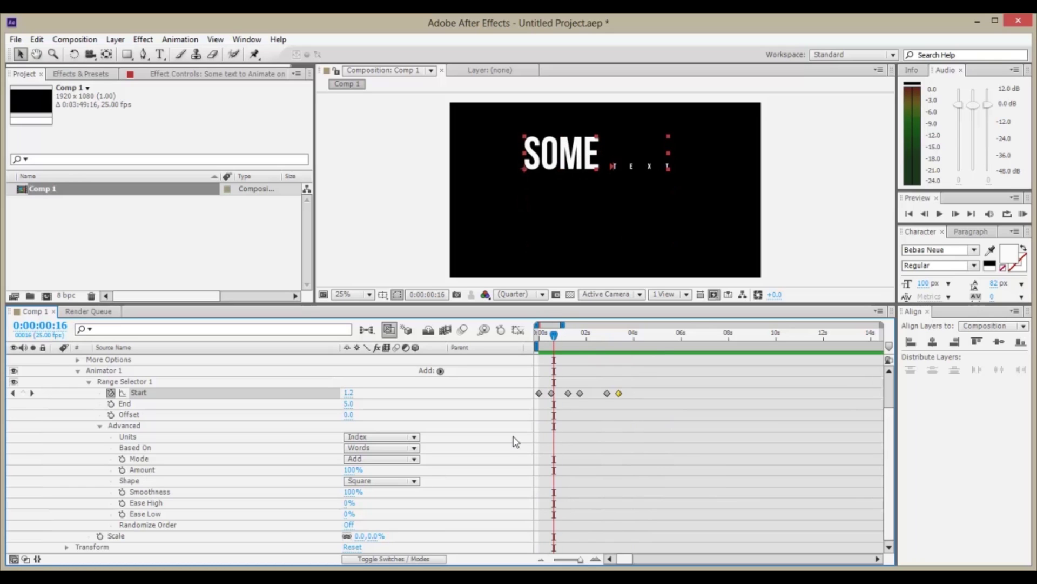
{"action": "left_click", "coordinate": [353, 492]}
{"action": "type", "text": "0"}
{"action": "key", "text": "Return"}
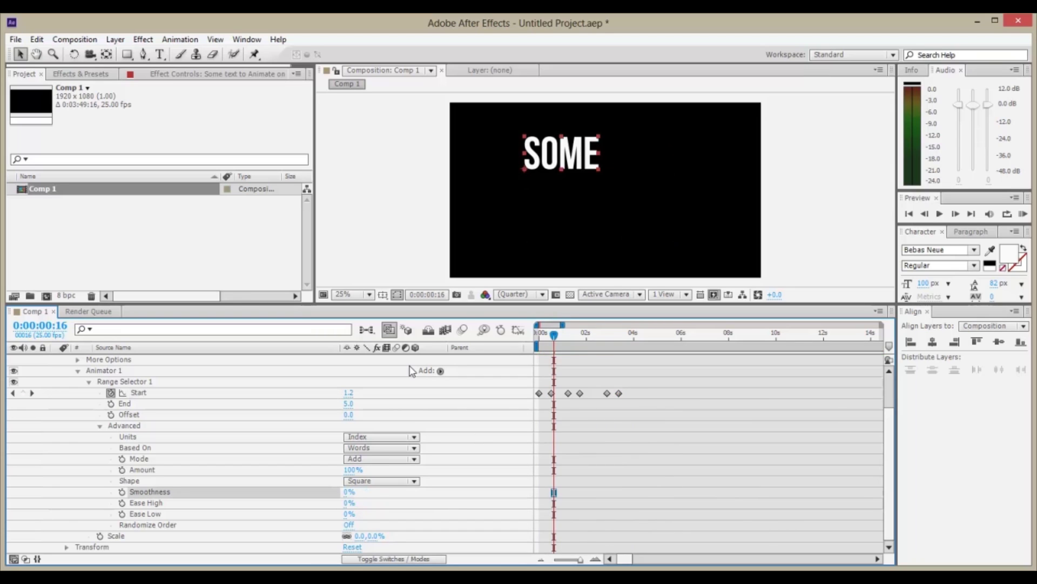
{"action": "key", "text": "space"}
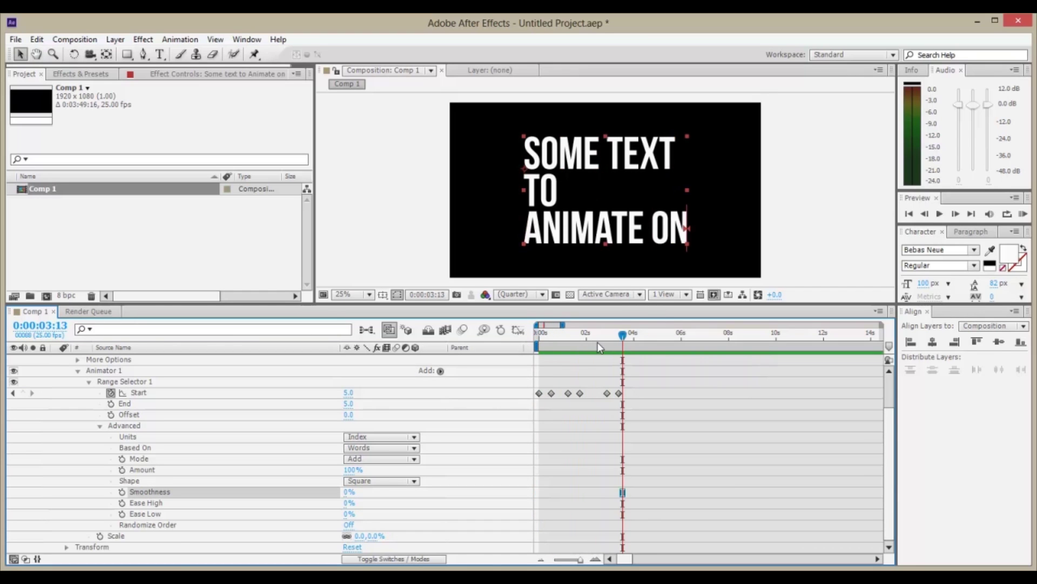
{"action": "left_click_drag", "start_coordinate": [349, 491], "coordinate": [476, 496]}
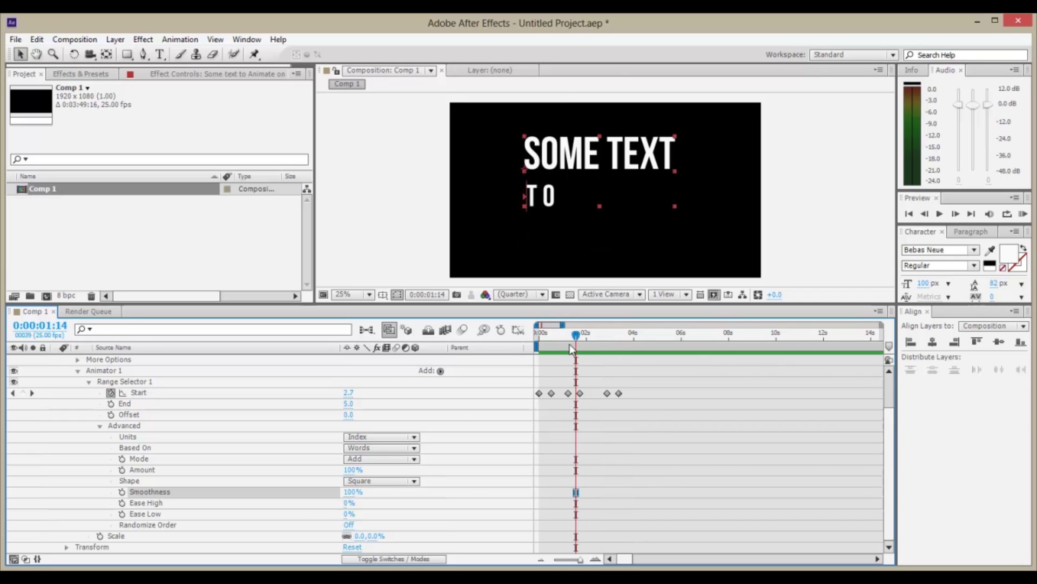
Set the range selector's Ease Low to 100% with frame 0:00:02:02 in view, and play the animation from the beginning.
{"action": "left_click_drag", "start_coordinate": [574, 344], "coordinate": [588, 340]}
{"action": "left_click", "coordinate": [192, 503]}
{"action": "left_click", "coordinate": [194, 515], "text": "shift"}
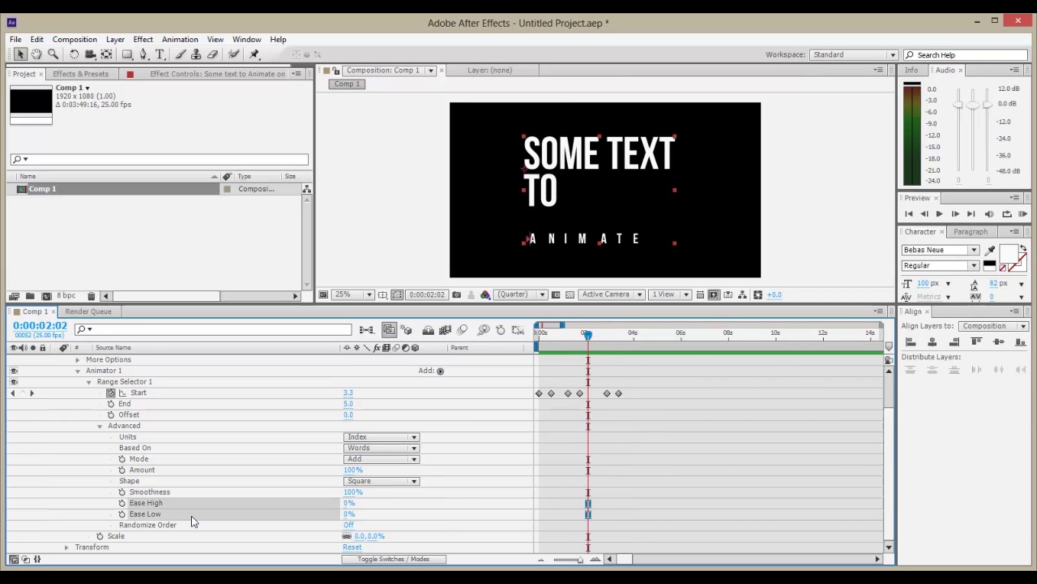
{"action": "left_click", "coordinate": [335, 518]}
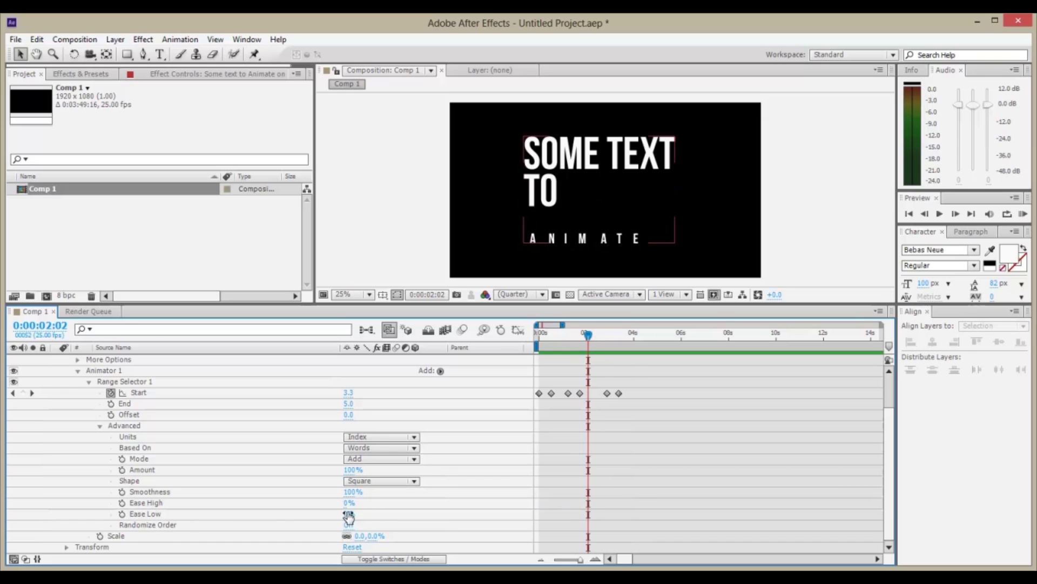
{"action": "left_click", "coordinate": [211, 504]}
{"action": "left_click", "coordinate": [240, 516]}
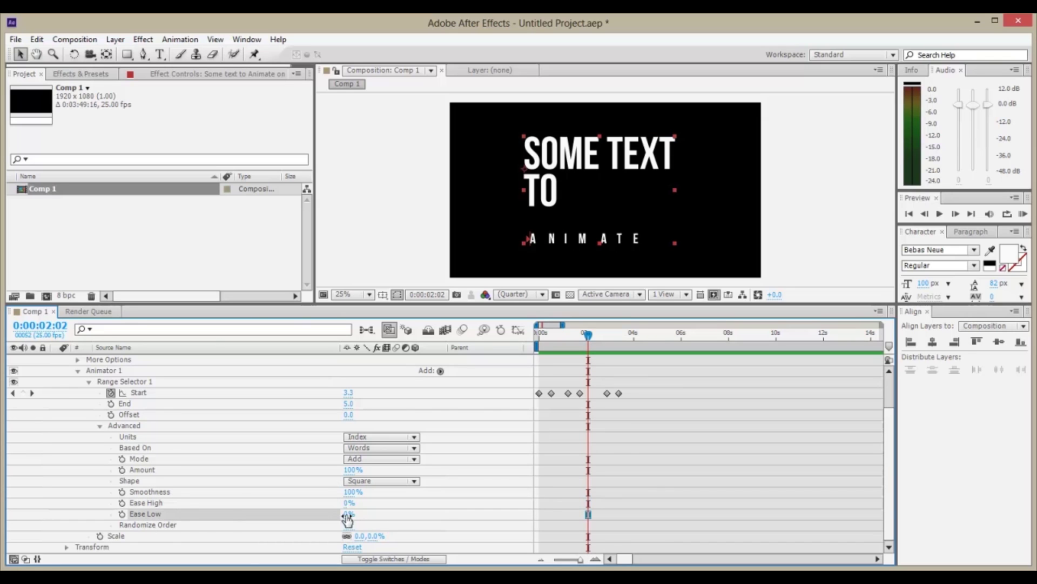
{"action": "left_click_drag", "start_coordinate": [346, 519], "coordinate": [458, 510]}
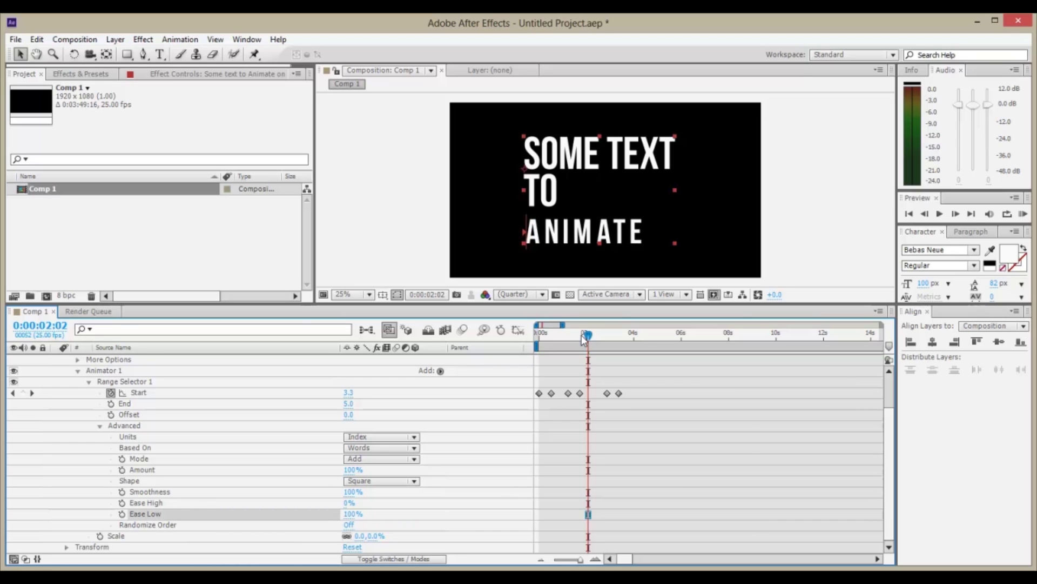
{"action": "key", "text": "Home"}
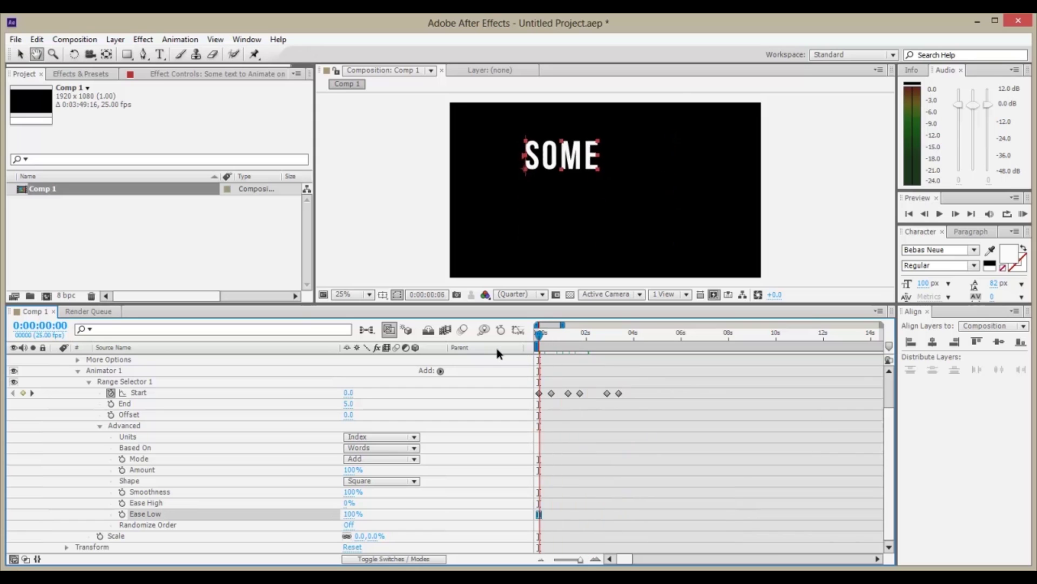
{"action": "key", "text": "space"}
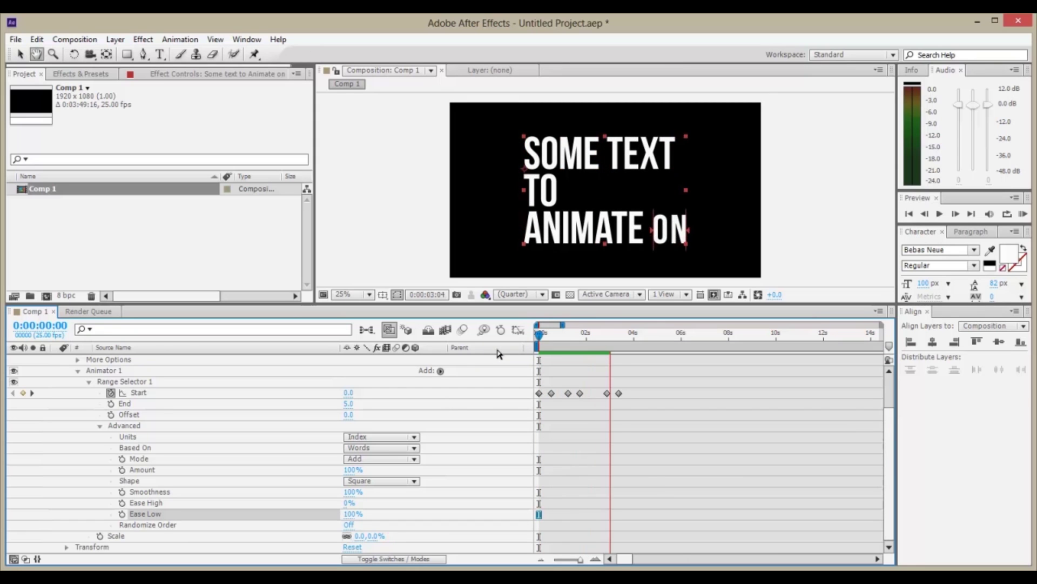
{"action": "key", "text": "space"}
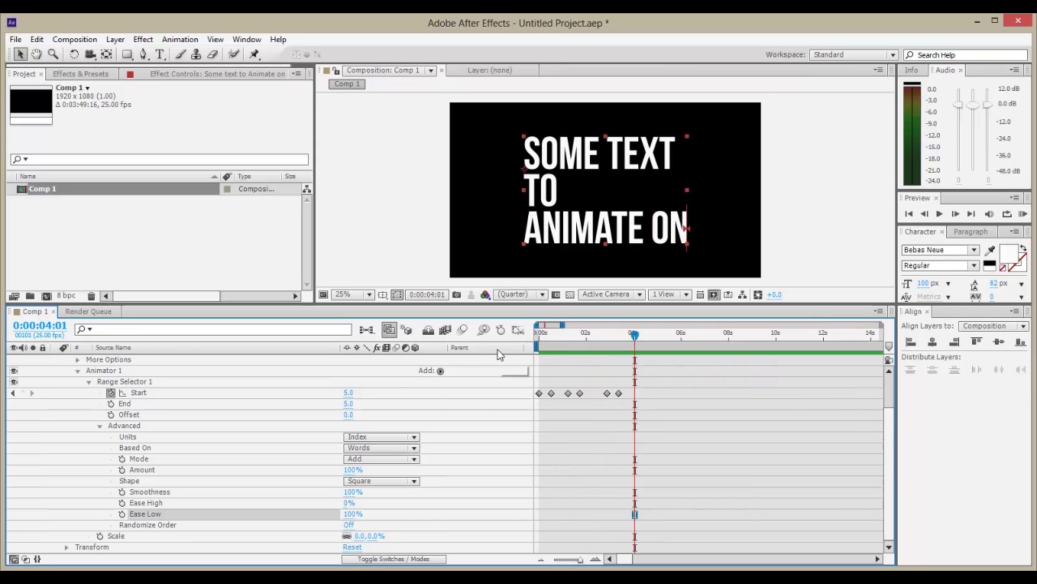
Reset Ease Low to 0%, set Ease High to 100%, and preview the animation.
{"action": "left_click", "coordinate": [189, 506]}
{"action": "left_click", "coordinate": [352, 514]}
{"action": "type", "text": "0"}
{"action": "key", "text": "Return"}
{"action": "left_click_drag", "start_coordinate": [348, 502], "coordinate": [402, 502]}
{"action": "key", "text": "KP_0"}
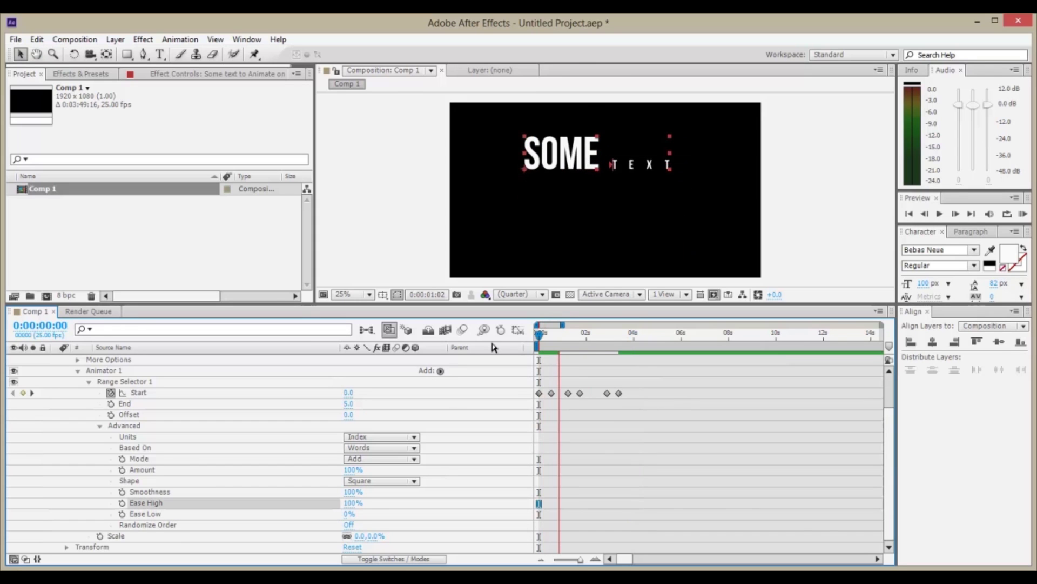
Set the range selector's Ease High to -100% and play the animation from the beginning.
{"action": "left_click", "coordinate": [355, 503]}
{"action": "type", "text": "-"}
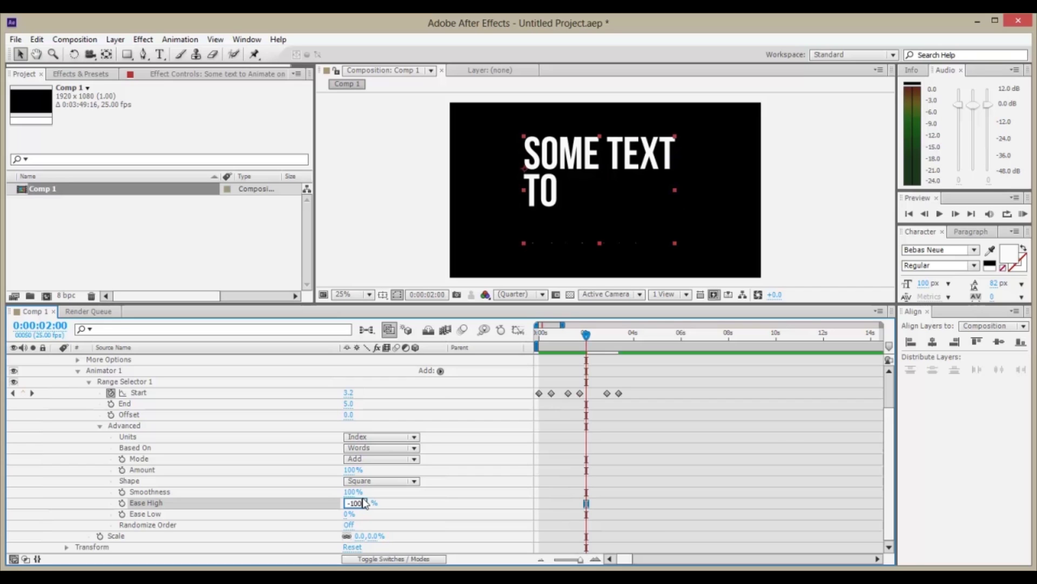
{"action": "key", "text": "Return"}
{"action": "key", "text": "space"}
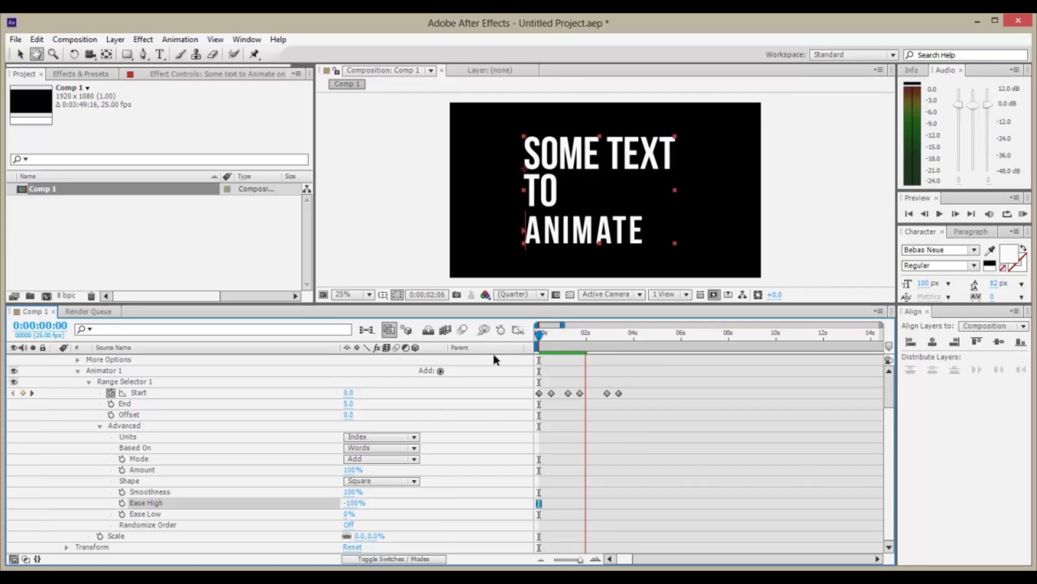
Reset the range selector's Ease High to 0%, set Ease Low to 100%, and preview the animation.
{"action": "key", "text": "space"}
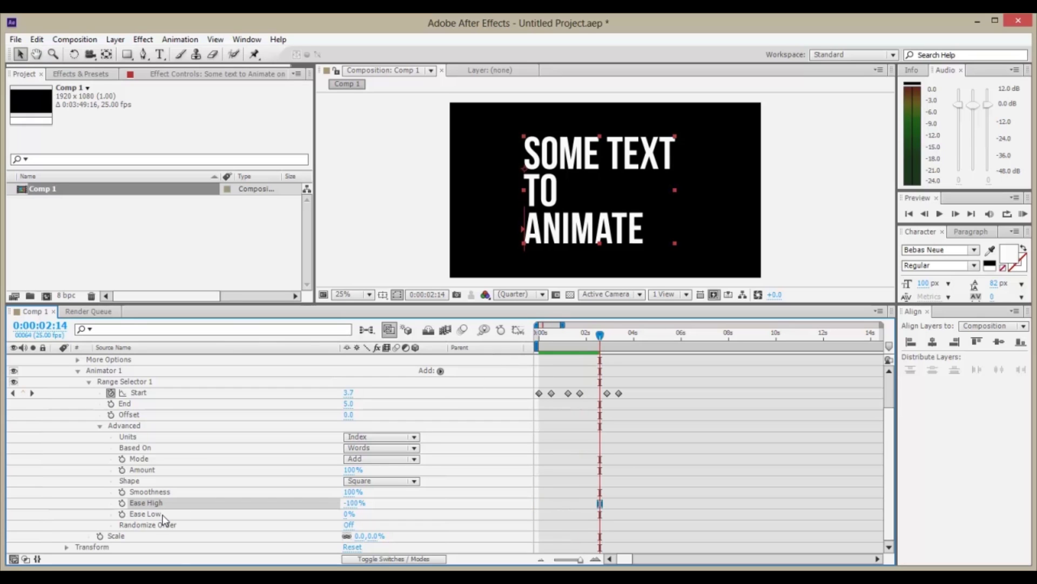
{"action": "left_click", "coordinate": [202, 514]}
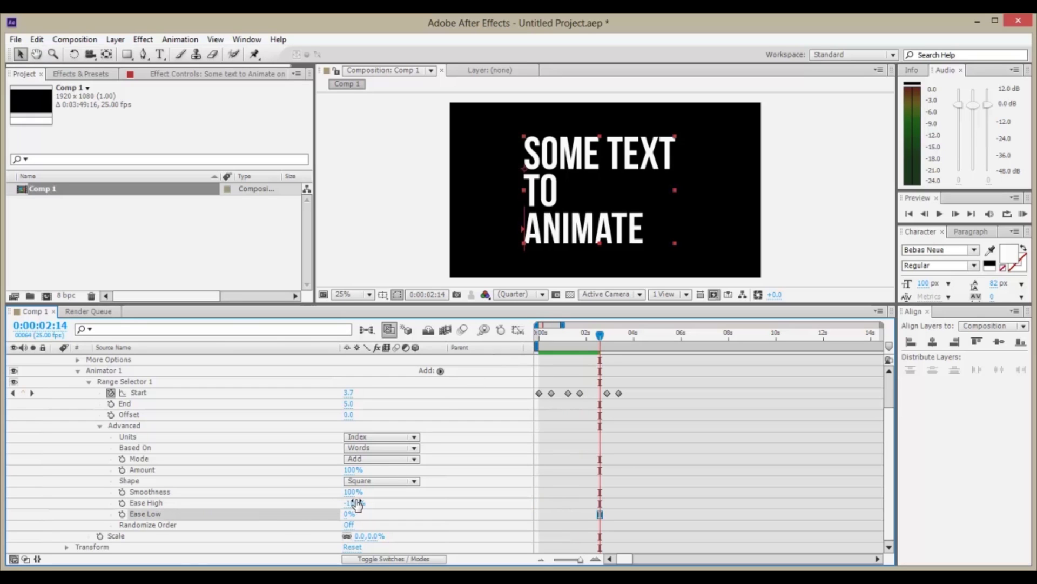
{"action": "left_click", "coordinate": [354, 503]}
{"action": "key", "text": "Return"}
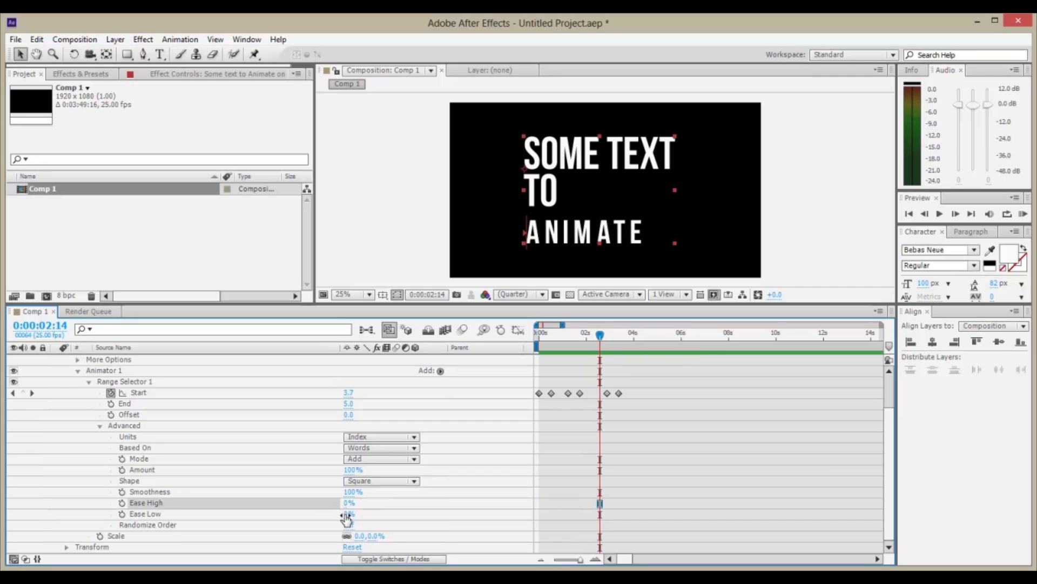
{"action": "left_click_drag", "start_coordinate": [346, 513], "coordinate": [421, 520]}
{"action": "key", "text": "space"}
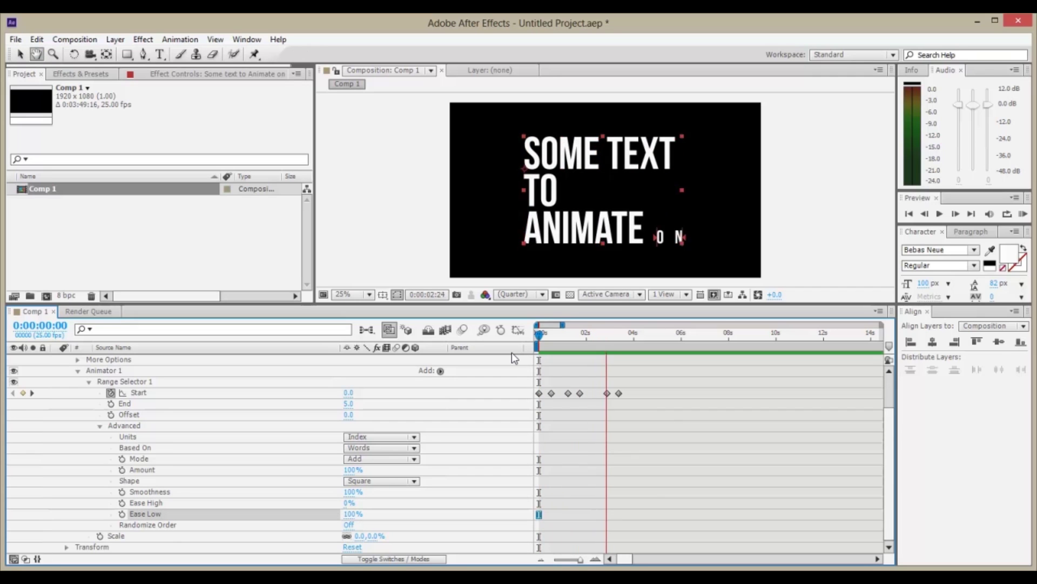
{"action": "key", "text": "space"}
Preview the animation with the range selector's Randomize Order on, and turn Randomize Order off again.
{"action": "left_click", "coordinate": [348, 524]}
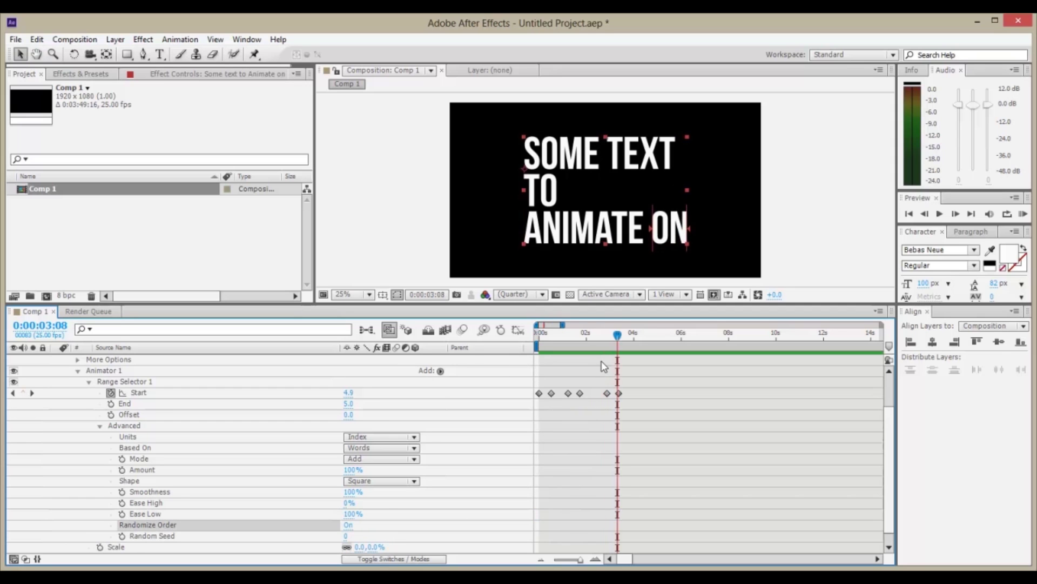
{"action": "key", "text": "space"}
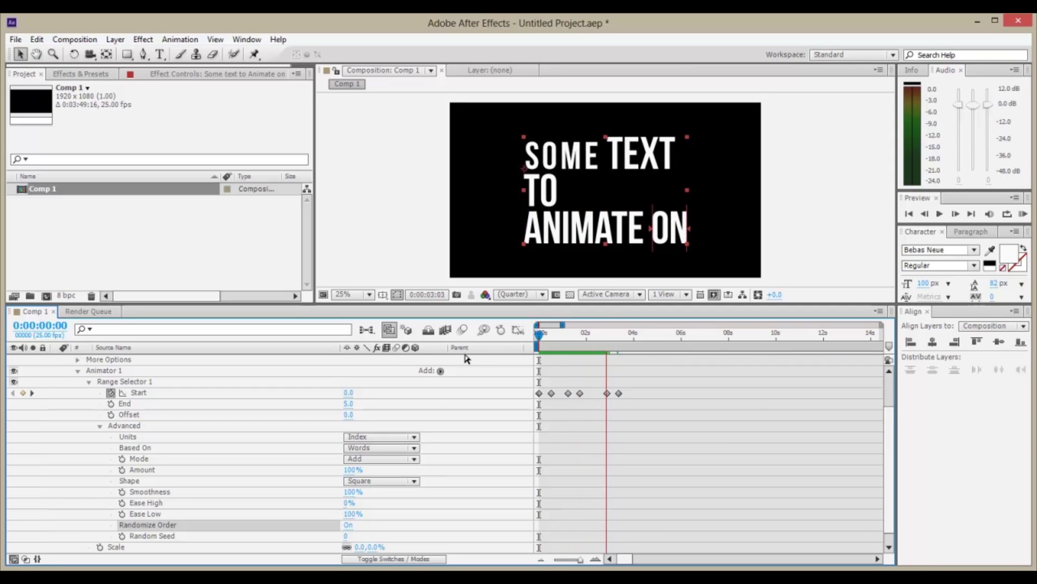
{"action": "key", "text": "space"}
{"action": "left_click", "coordinate": [348, 525]}
{"action": "left_click", "coordinate": [349, 524]}
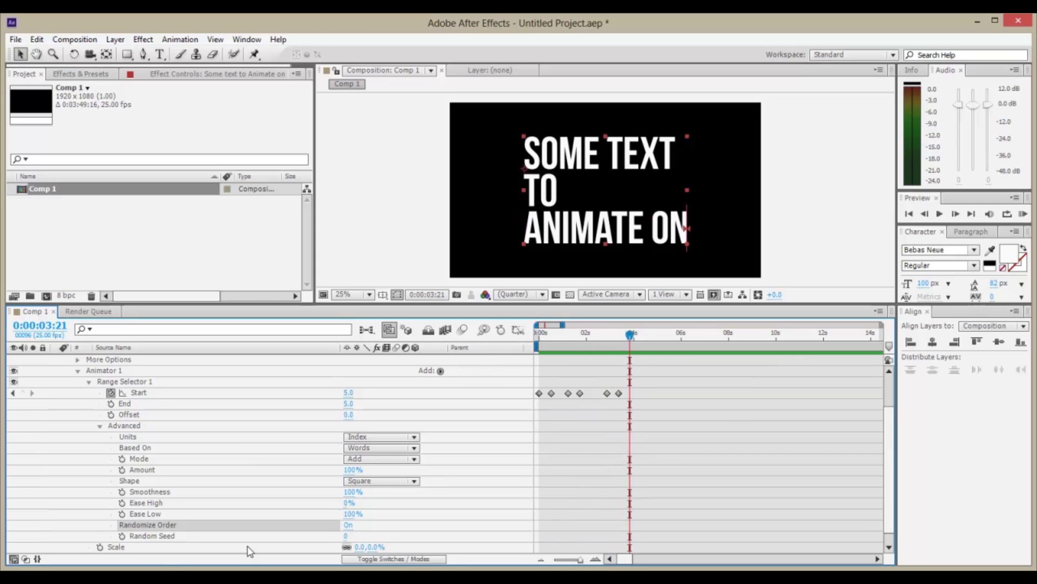
{"action": "left_click", "coordinate": [349, 525]}
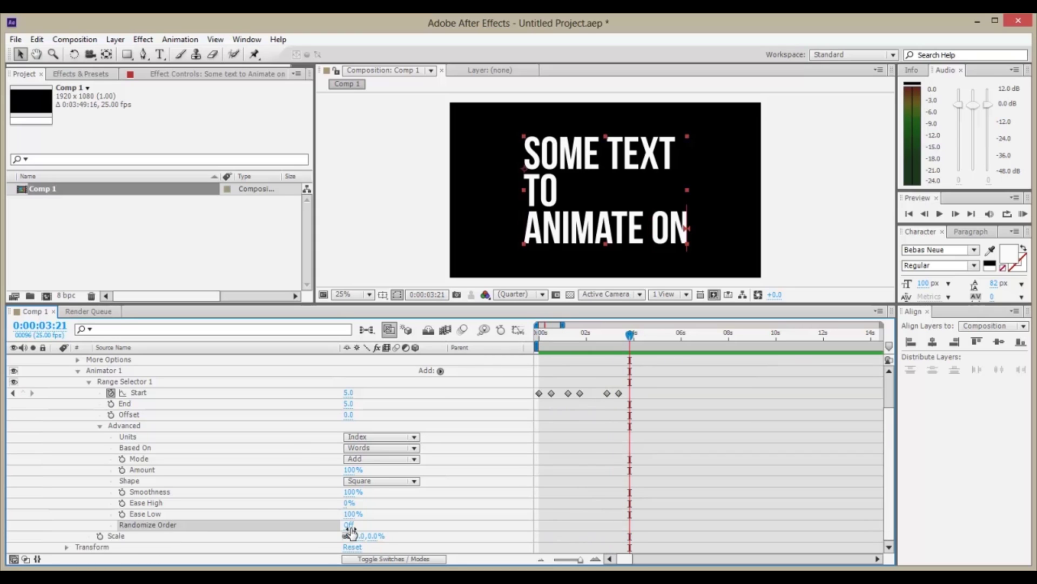
Preview the animation with the range selector's Mode set to Subtract, and restore the Mode to Add.
{"action": "left_click", "coordinate": [148, 482]}
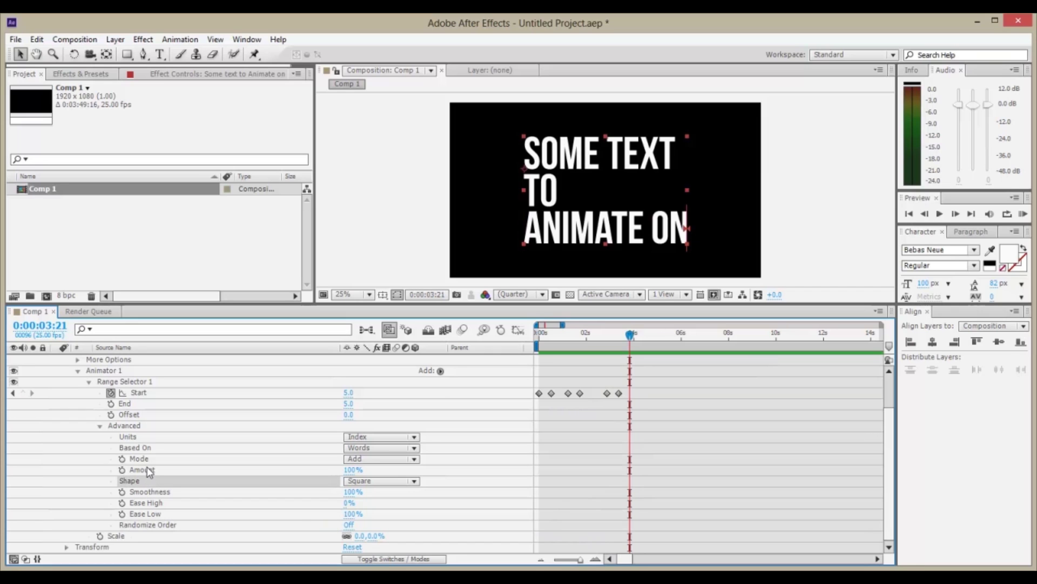
{"action": "left_click", "coordinate": [183, 458]}
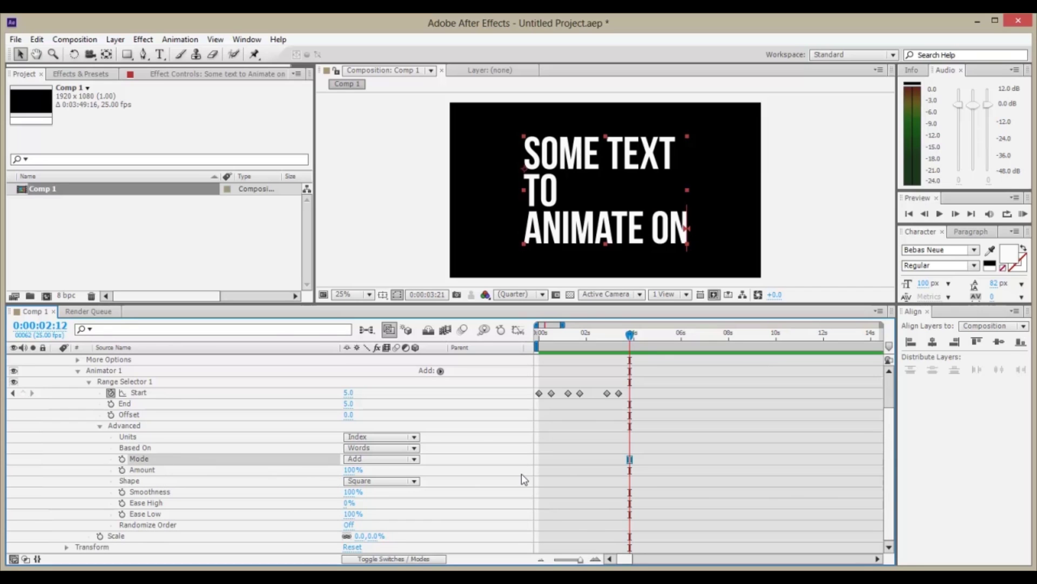
{"action": "left_click_drag", "start_coordinate": [596, 342], "coordinate": [581, 338]}
{"action": "left_click", "coordinate": [362, 458]}
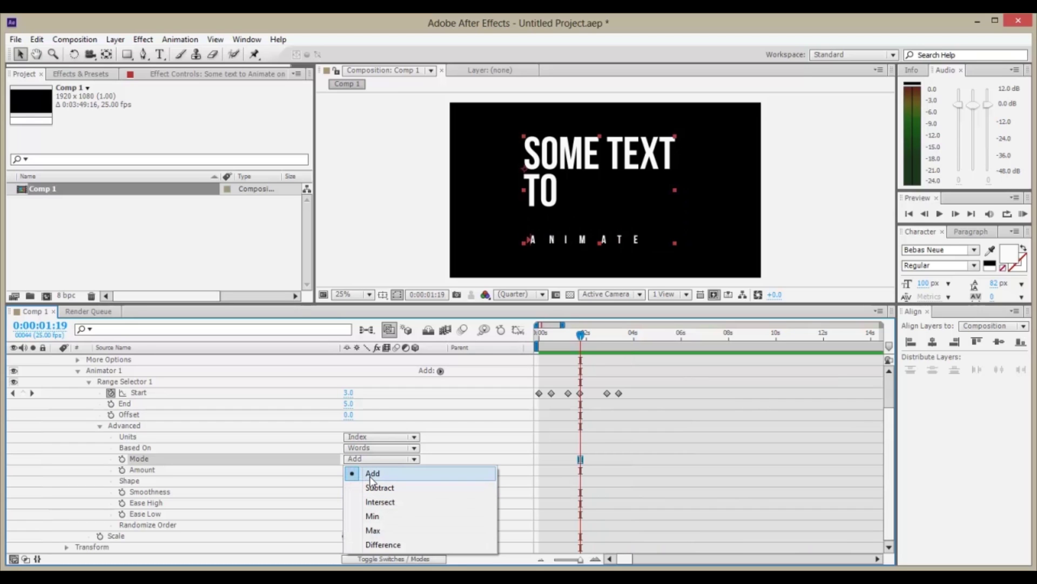
{"action": "left_click", "coordinate": [236, 537]}
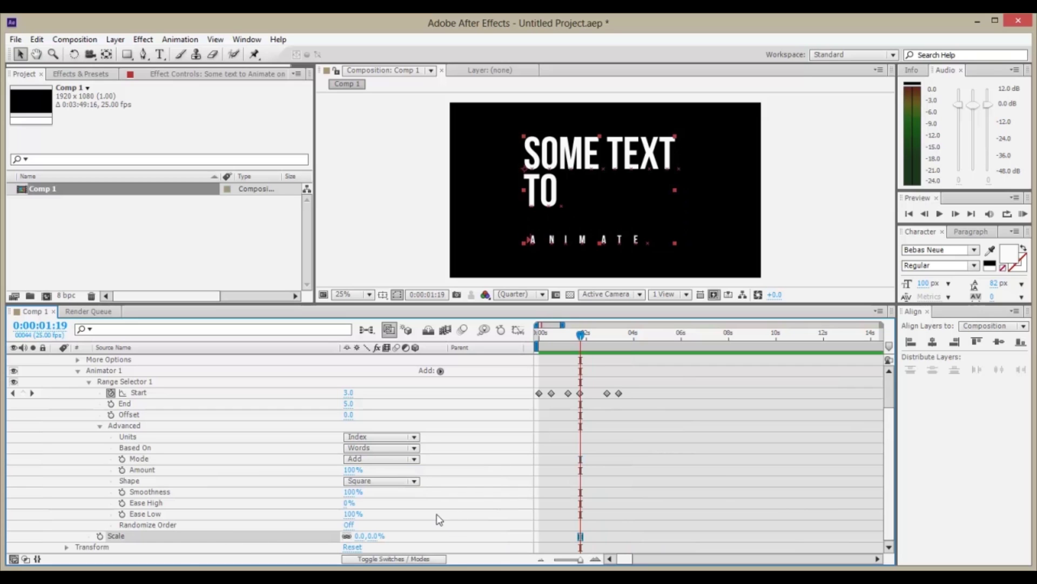
{"action": "left_click", "coordinate": [380, 459]}
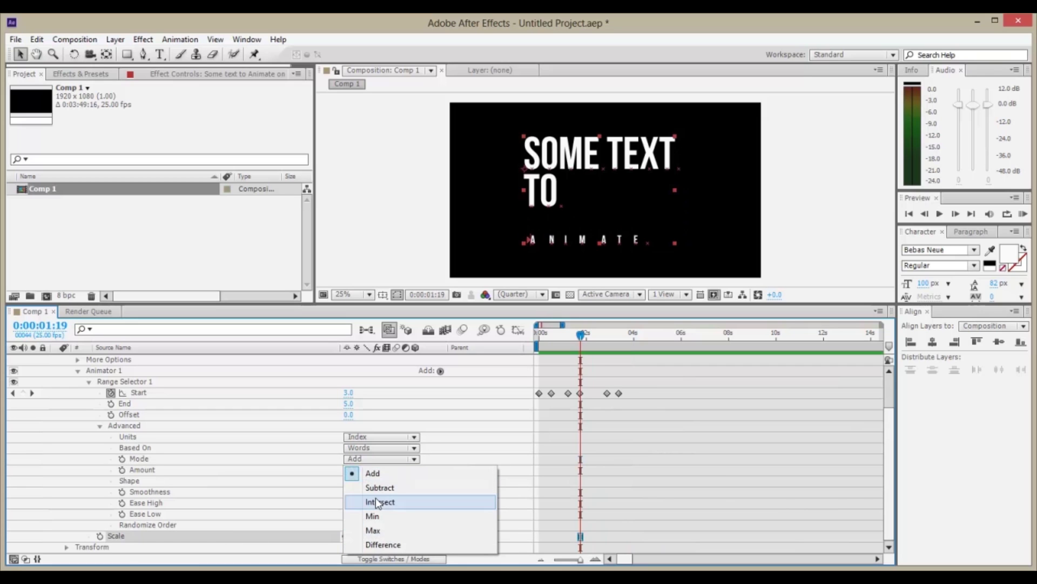
{"action": "left_click", "coordinate": [379, 483]}
{"action": "key", "text": "KP_0"}
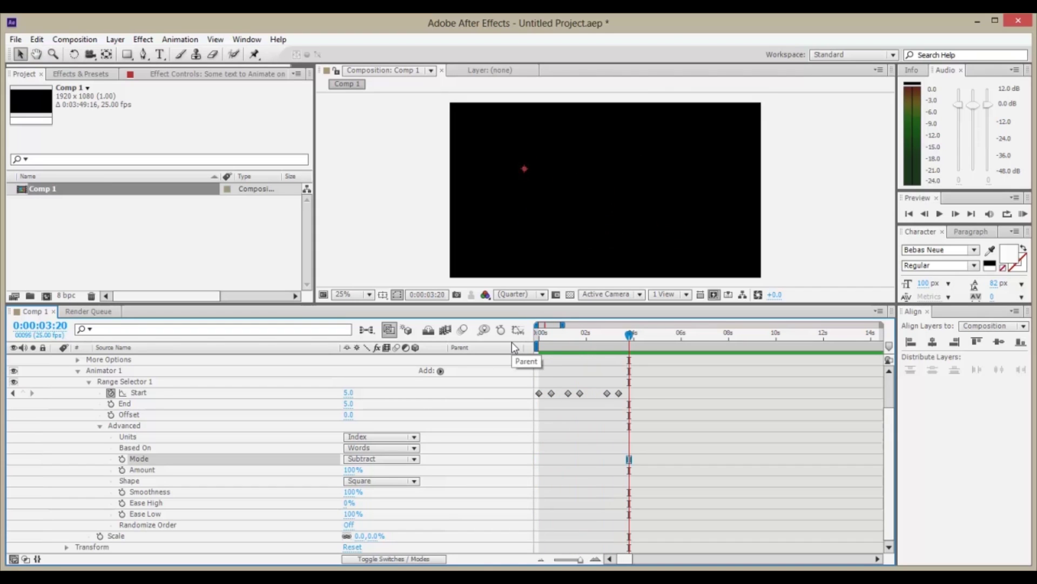
{"action": "left_click", "coordinate": [231, 538]}
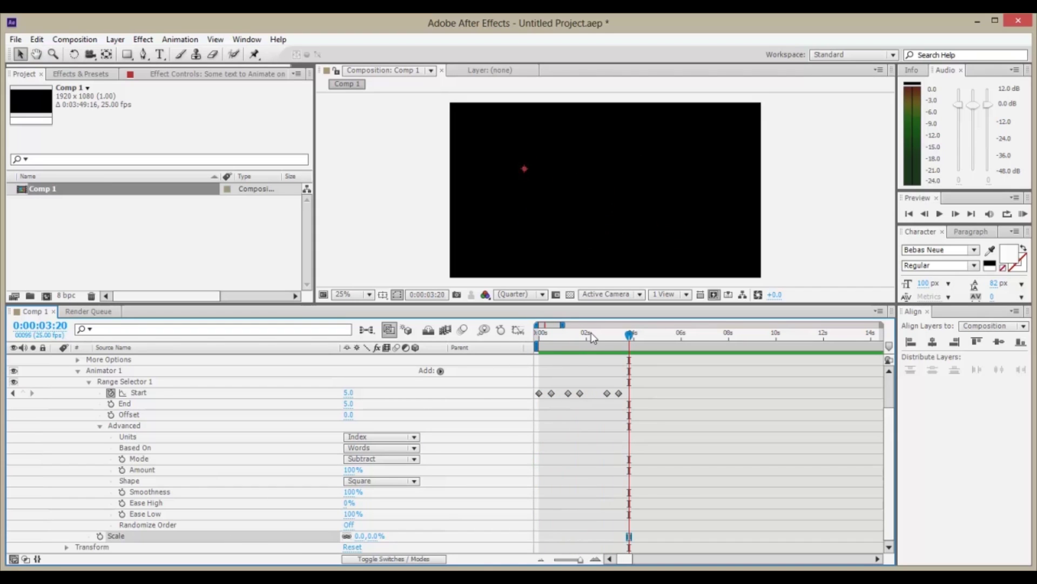
{"action": "key", "text": "Home"}
{"action": "left_click", "coordinate": [357, 460]}
{"action": "left_click", "coordinate": [361, 471]}
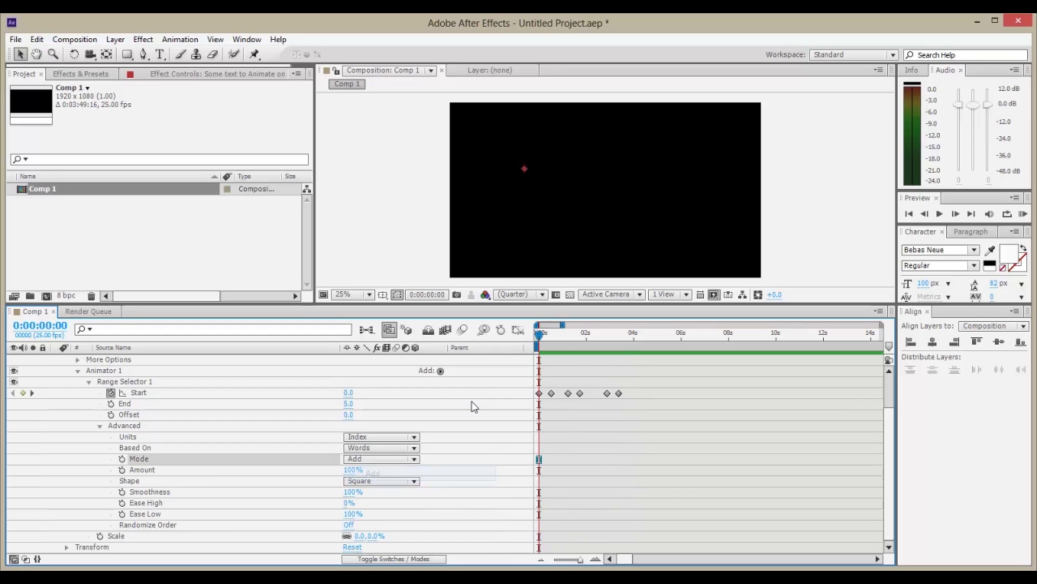
Preview the animation, collapse the range selector's Advanced group, and park the playhead at 0:00:04:06.
{"action": "key", "text": "space"}
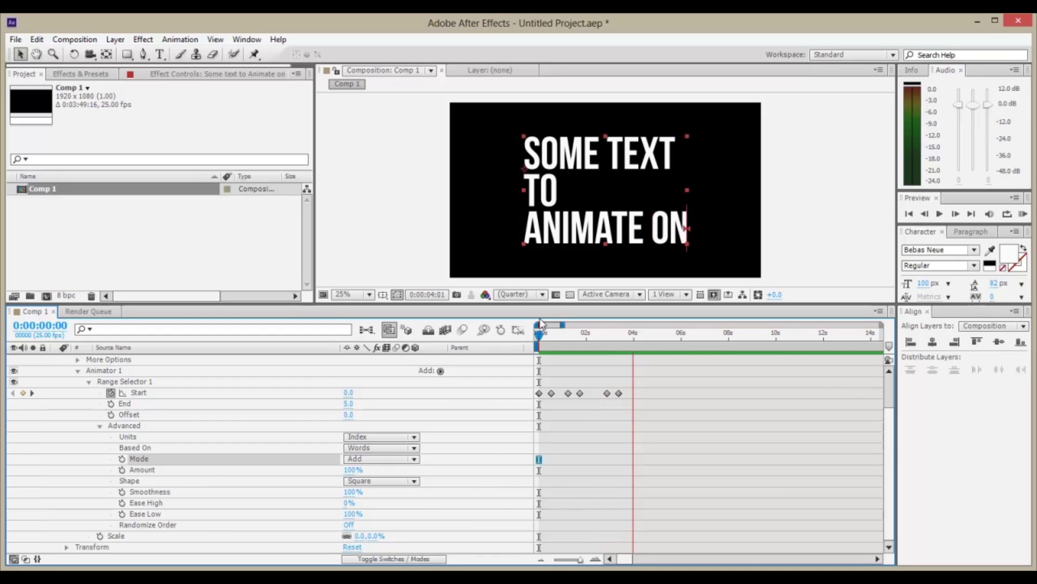
{"action": "key", "text": "space"}
{"action": "key", "text": "j"}
{"action": "left_click", "coordinate": [100, 426]}
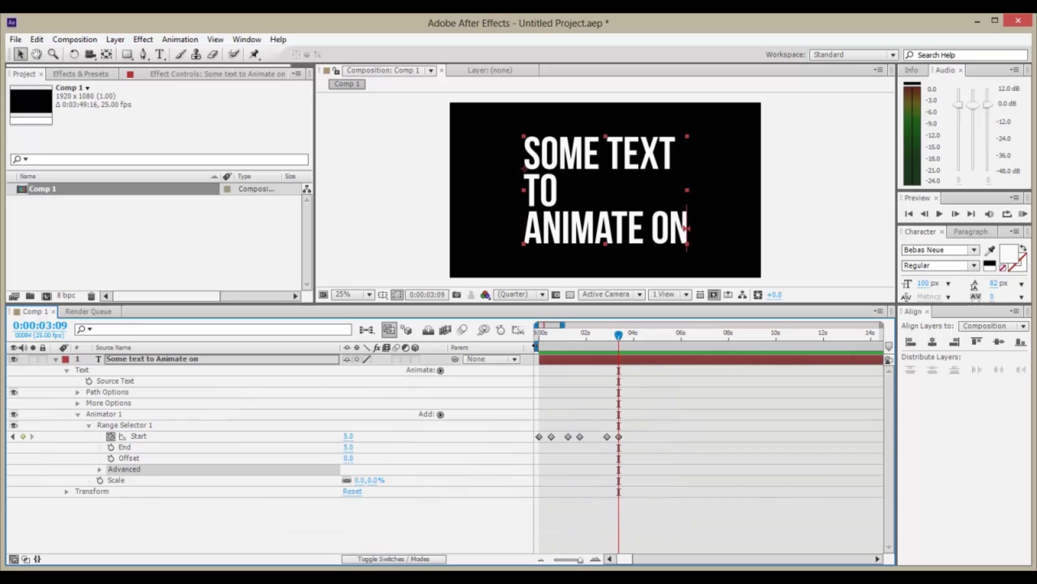
{"action": "left_click_drag", "start_coordinate": [608, 336], "coordinate": [639, 342]}
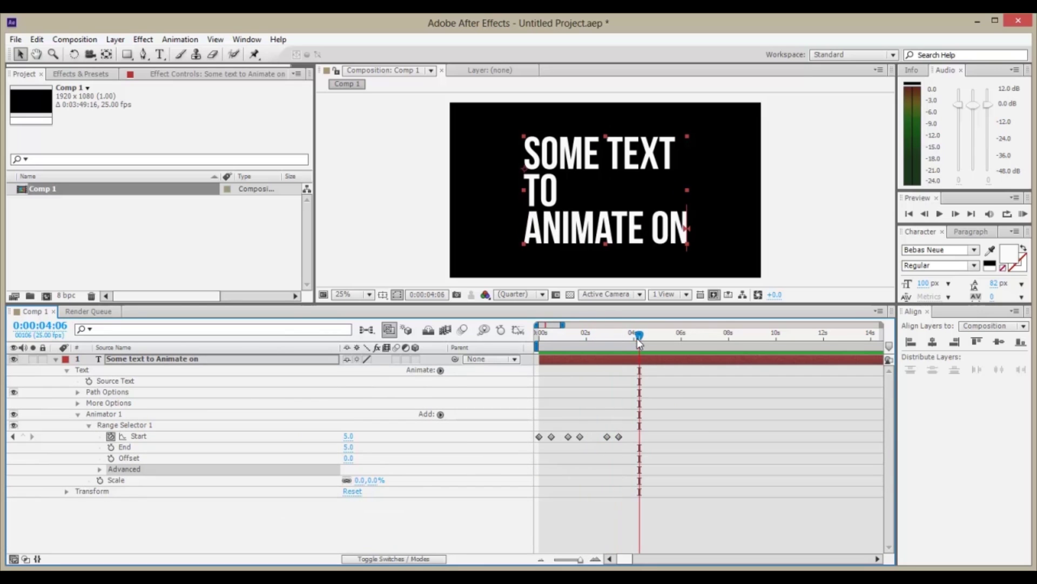
Add an Opacity property to Animator 1 and set it to 0%.
{"action": "left_click", "coordinate": [440, 415]}
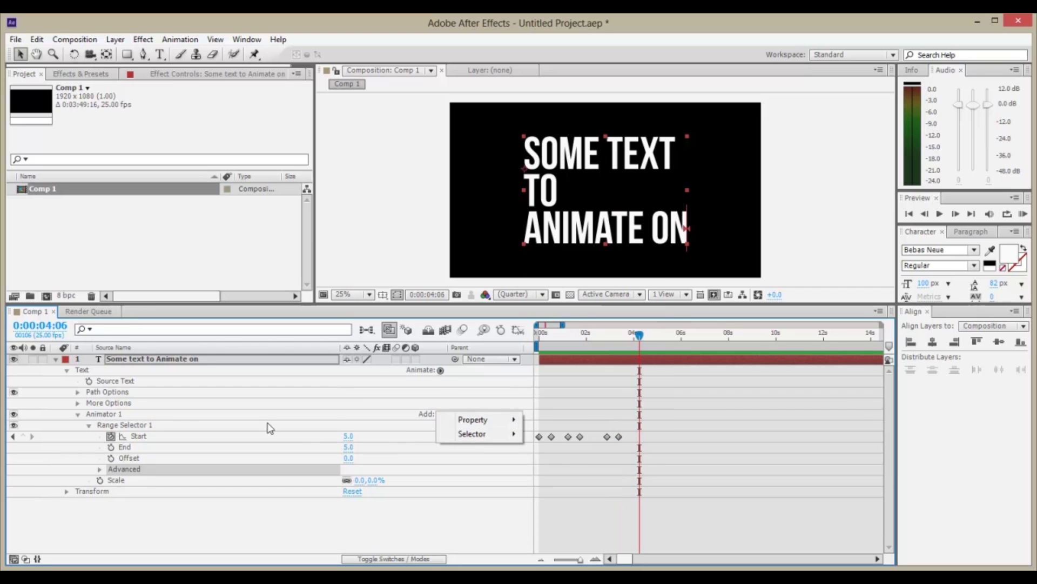
{"action": "left_click", "coordinate": [222, 426]}
{"action": "left_click", "coordinate": [222, 418]}
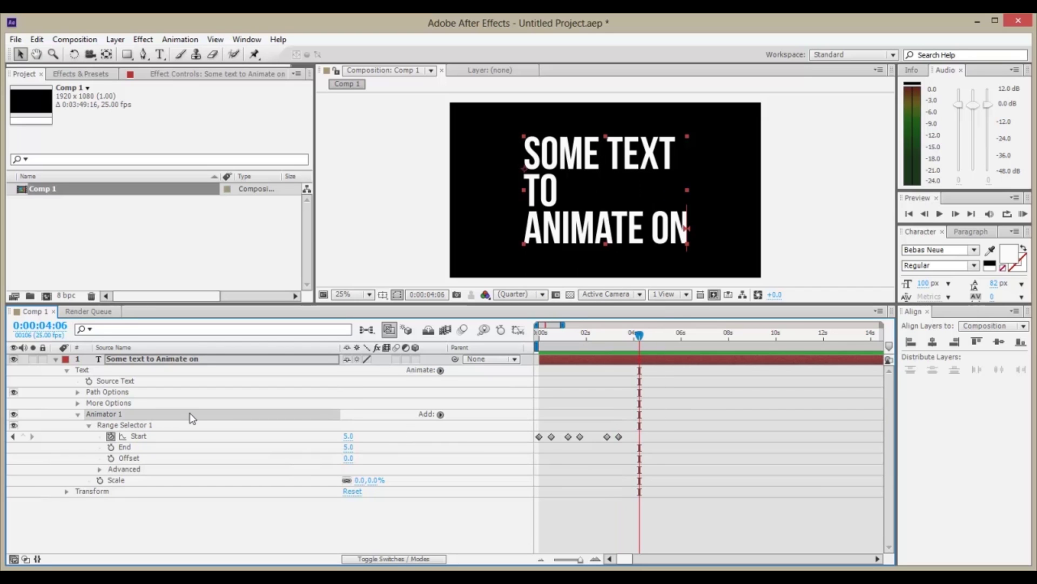
{"action": "left_click", "coordinate": [440, 415]}
{"action": "mouse_move", "coordinate": [446, 419]}
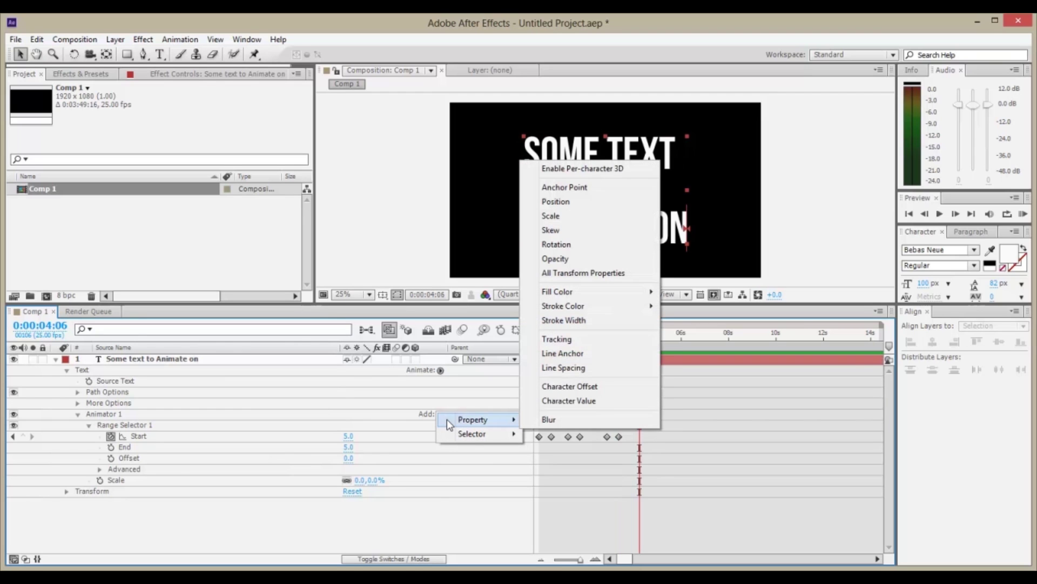
{"action": "left_click", "coordinate": [562, 260]}
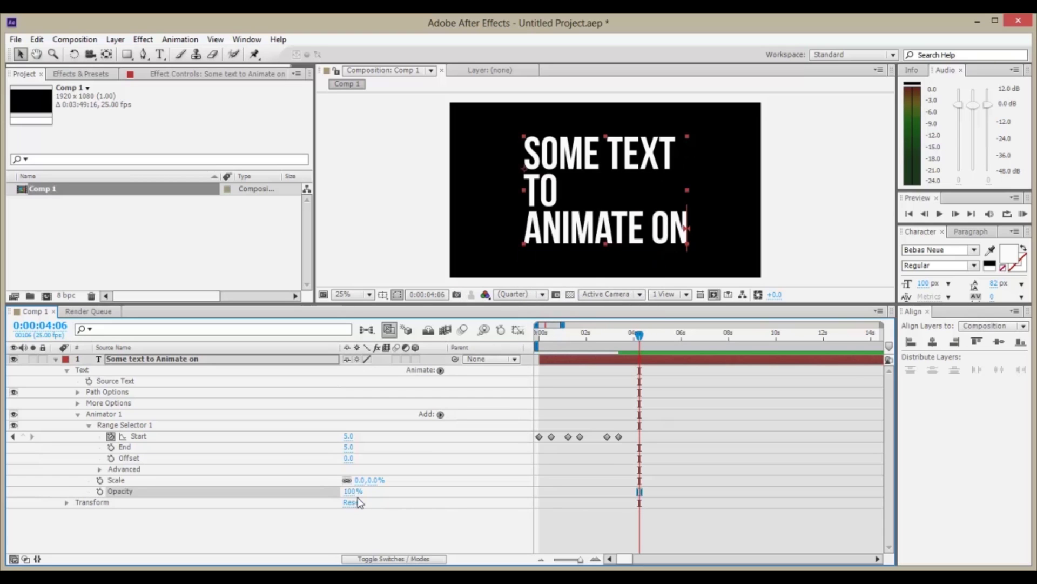
{"action": "left_click_drag", "start_coordinate": [349, 489], "coordinate": [259, 502]}
Delete the animator's Scale property, preview the opacity-only animation from the beginning, and undo the deletion.
{"action": "left_click_drag", "start_coordinate": [592, 346], "coordinate": [540, 345]}
{"action": "left_click", "coordinate": [165, 482]}
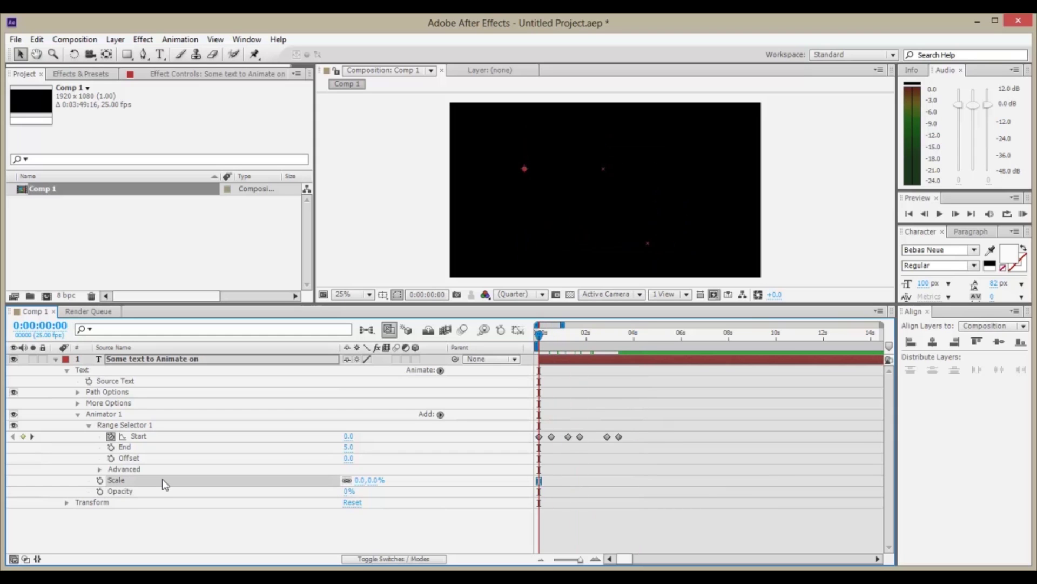
{"action": "key", "text": "Delete"}
{"action": "key", "text": "KP_0"}
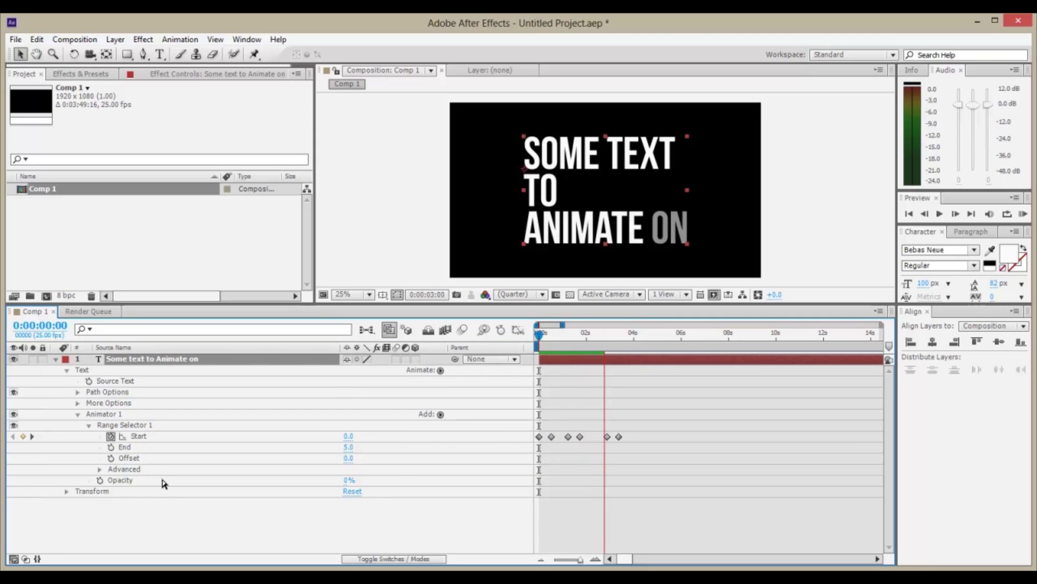
{"action": "key", "text": "space"}
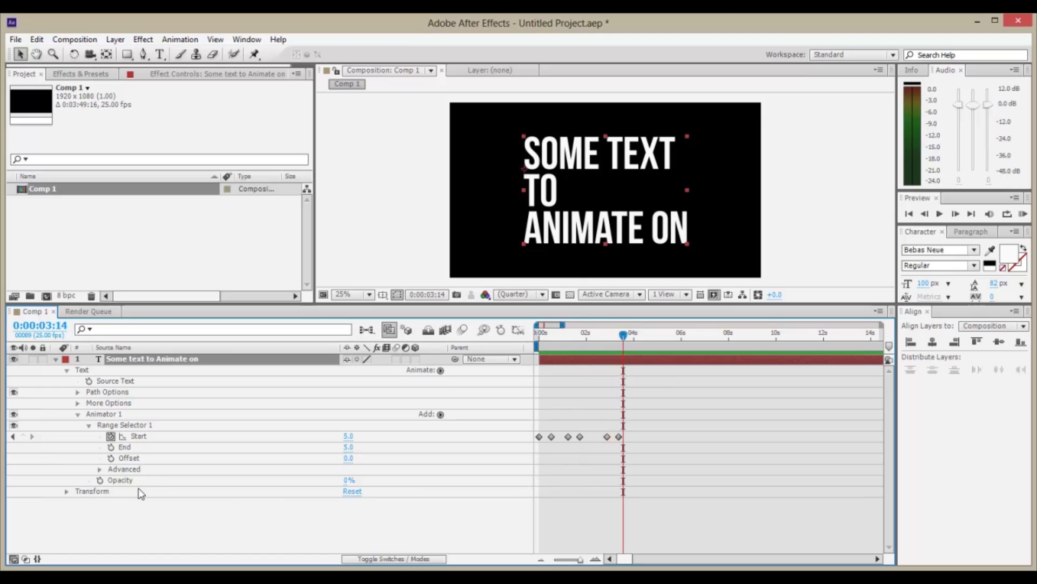
{"action": "key", "text": "ctrl+z"}
Play the combined Scale and Opacity animation from the beginning, and park the playhead at 0:00:02:22.
{"action": "key", "text": "Home"}
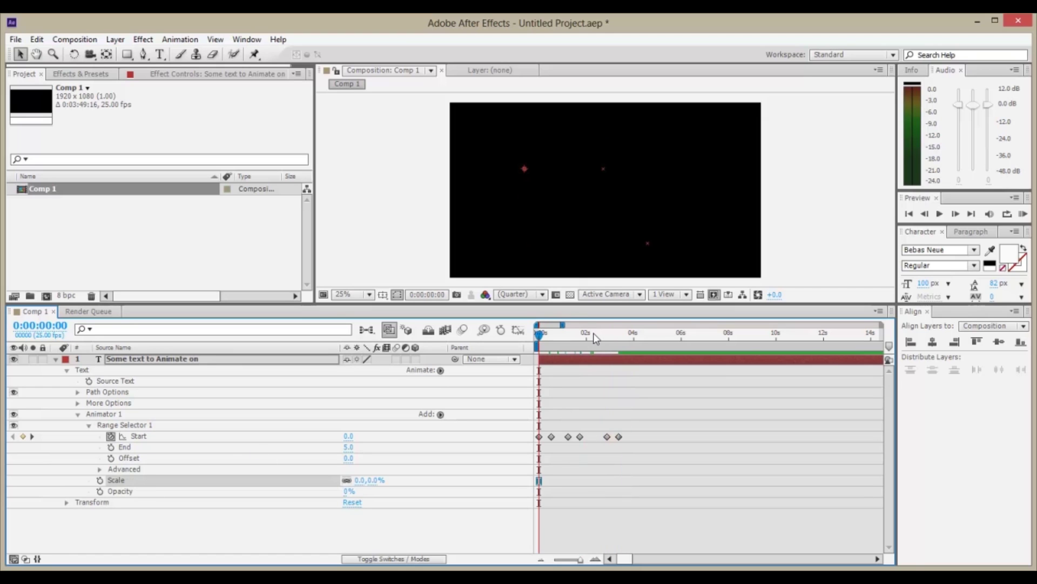
{"action": "key", "text": "space"}
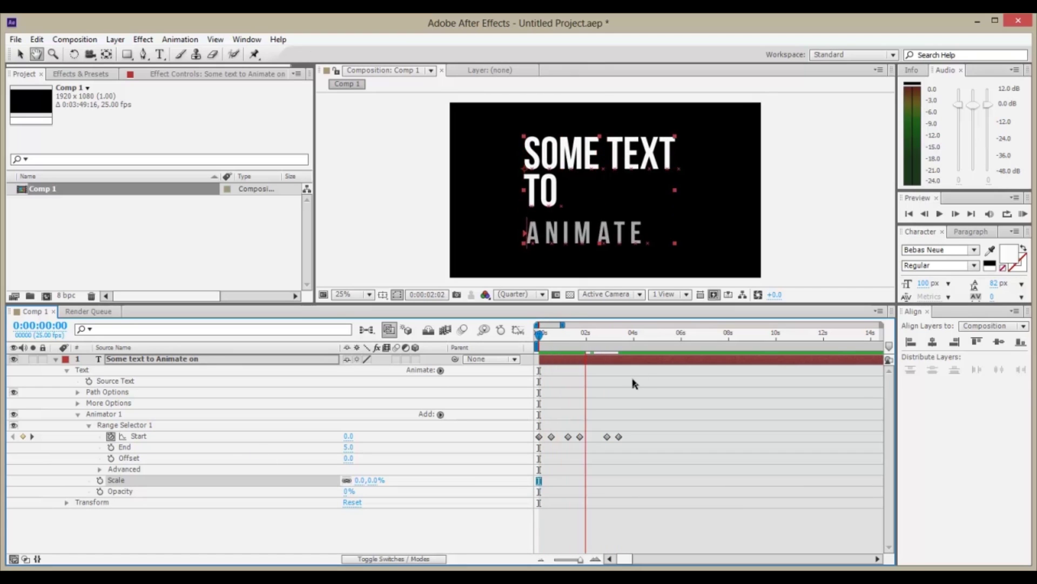
{"action": "left_click", "coordinate": [608, 340]}
{"action": "left_click", "coordinate": [611, 358]}
Change the title's font to HandTIMES and move the text left so its first line fits in the frame.
{"action": "left_click", "coordinate": [942, 251]}
{"action": "type", "text": "HandTIMES"}
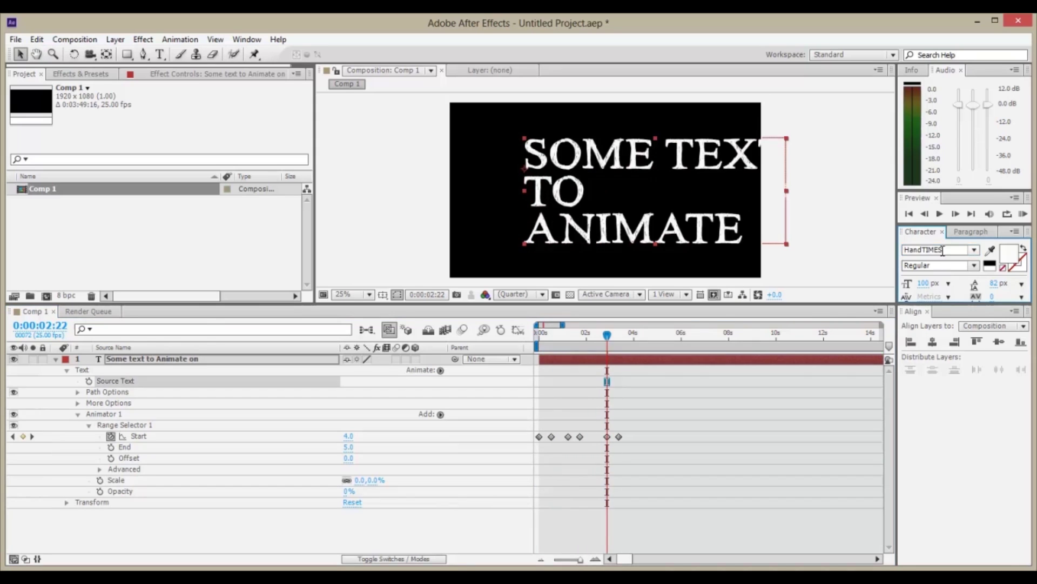
{"action": "left_click_drag", "start_coordinate": [682, 150], "coordinate": [614, 150]}
Try the title in Times New Roman and in Gabriola.
{"action": "left_click", "coordinate": [947, 252]}
{"action": "type", "text": "Times"}
{"action": "key", "text": "Return"}
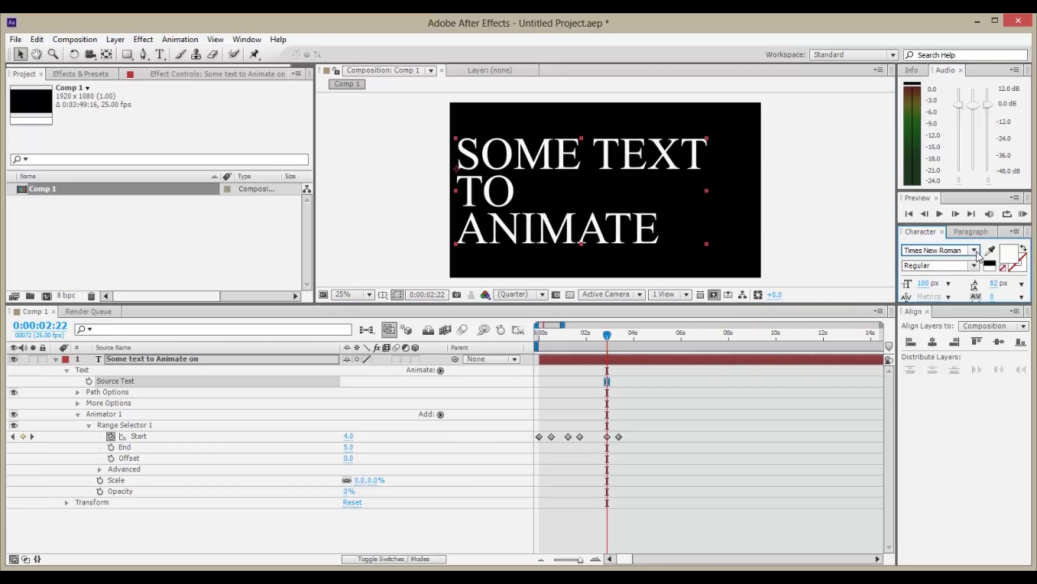
{"action": "left_click", "coordinate": [951, 250]}
{"action": "type", "text": "Gabriola"}
{"action": "key", "text": "Return"}
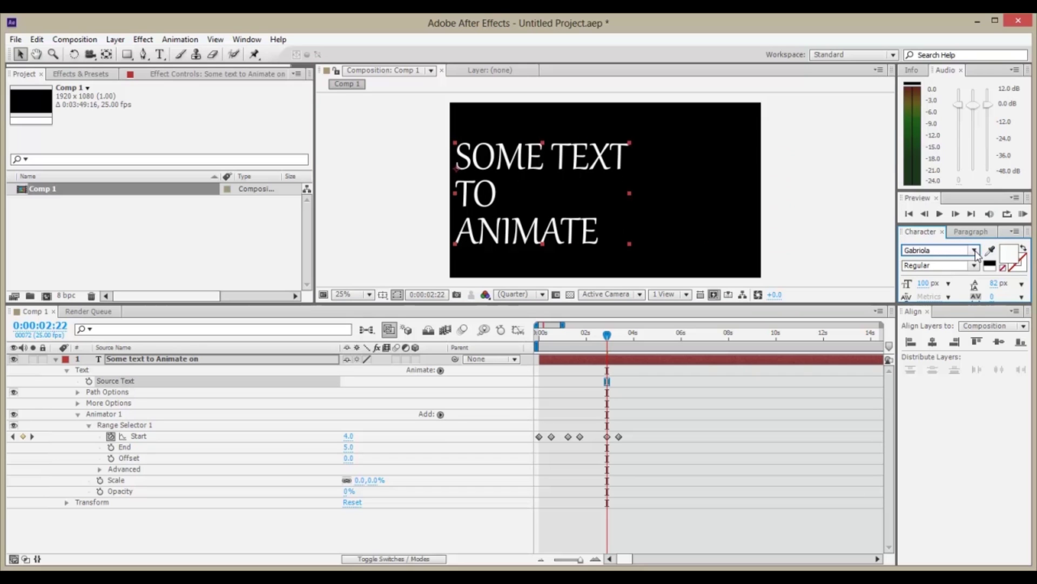
Set the title's font back to Bebas Neue.
{"action": "left_click", "coordinate": [956, 253]}
{"action": "type", "text": "AparajitaBebas"}
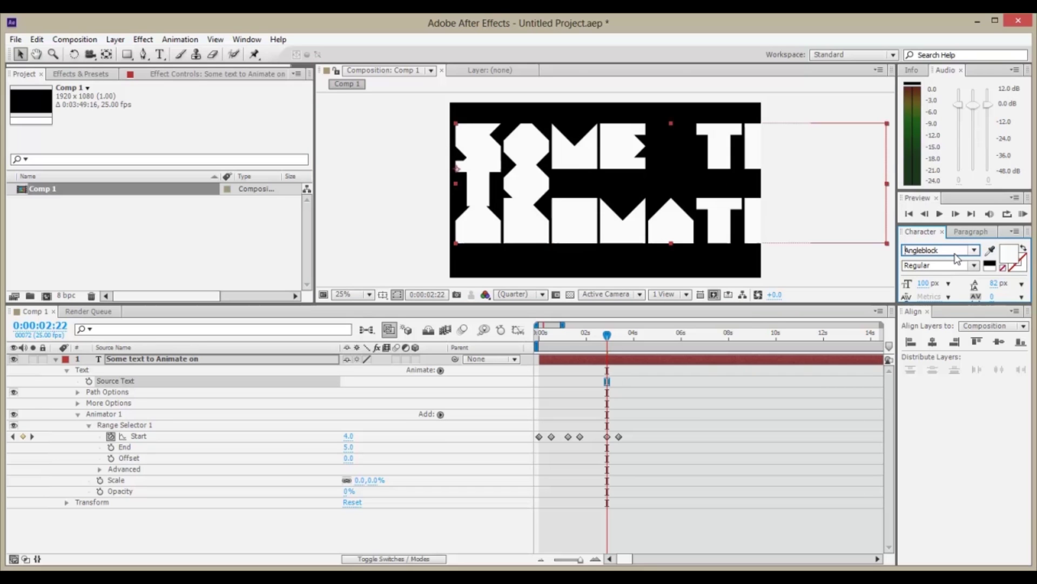
{"action": "type", "text": " Neue"}
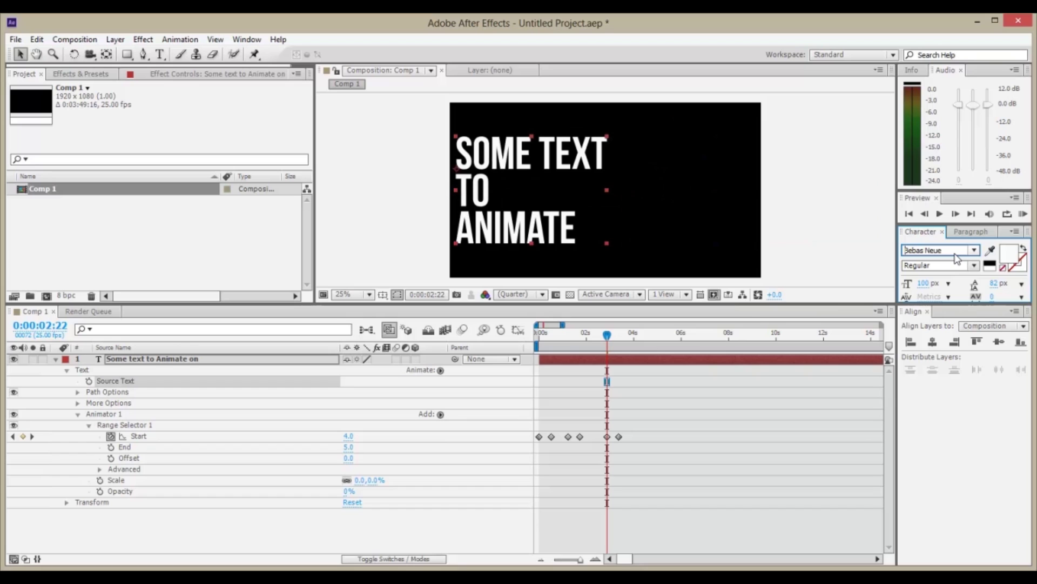
Set the title's font size to 150 px and move the text slightly right in the frame.
{"action": "left_click_drag", "start_coordinate": [925, 283], "coordinate": [937, 279]}
{"action": "left_click", "coordinate": [925, 283]}
{"action": "type", "text": "150"}
{"action": "key", "text": "Return"}
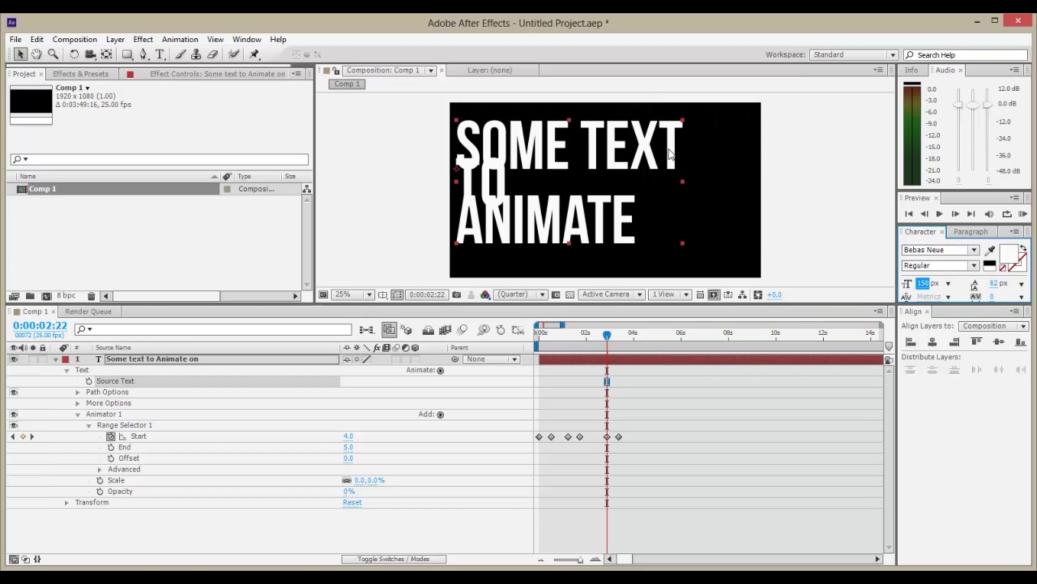
{"action": "left_click_drag", "start_coordinate": [504, 204], "coordinate": [528, 204]}
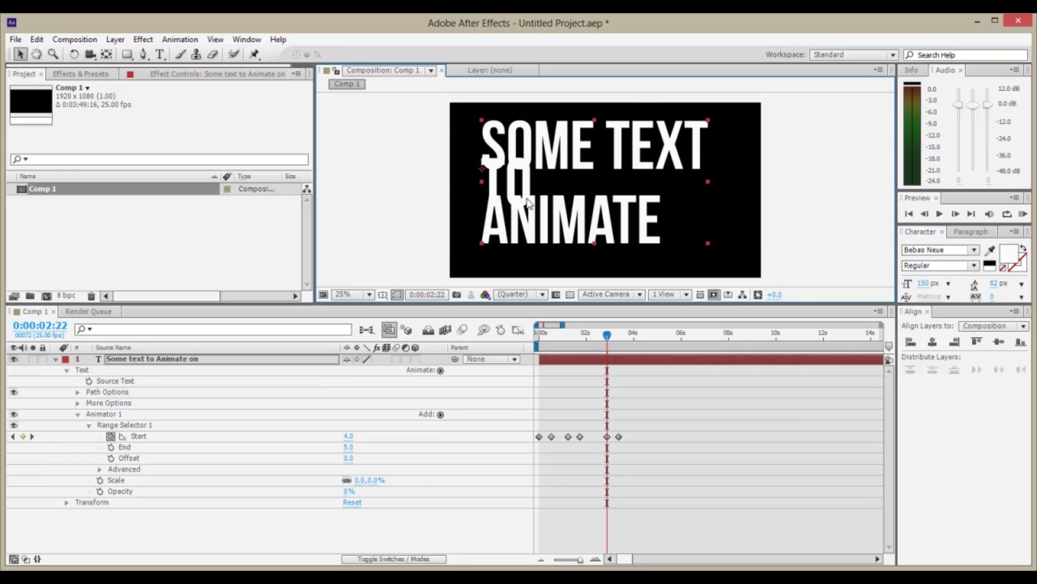
Set the font size of the word "TO" on the title's second line to 75 px.
{"action": "double_click", "coordinate": [497, 191]}
{"action": "double_click", "coordinate": [522, 181]}
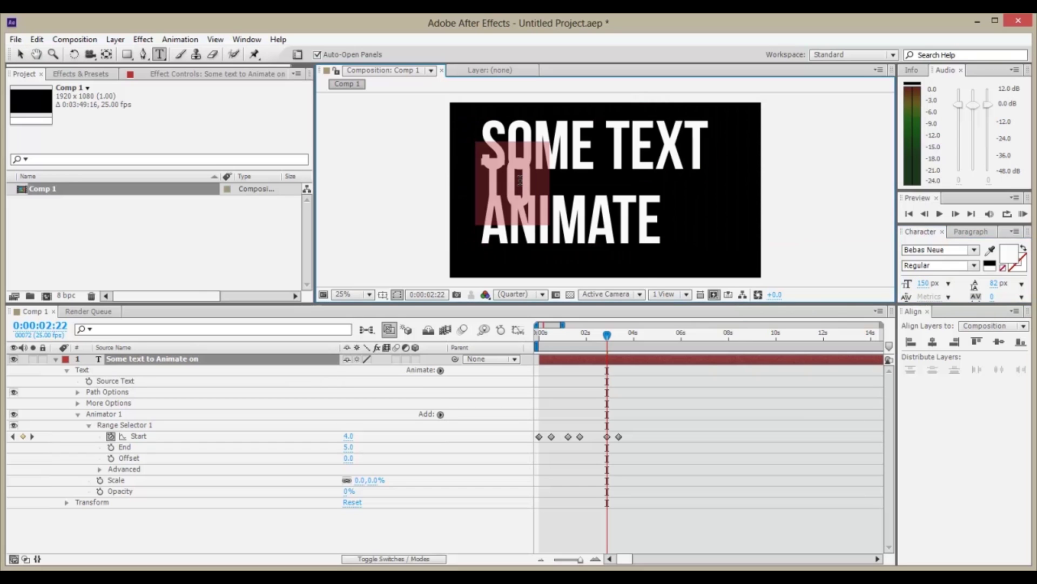
{"action": "left_click", "coordinate": [922, 283]}
{"action": "type", "text": "70"}
{"action": "key", "text": "Return"}
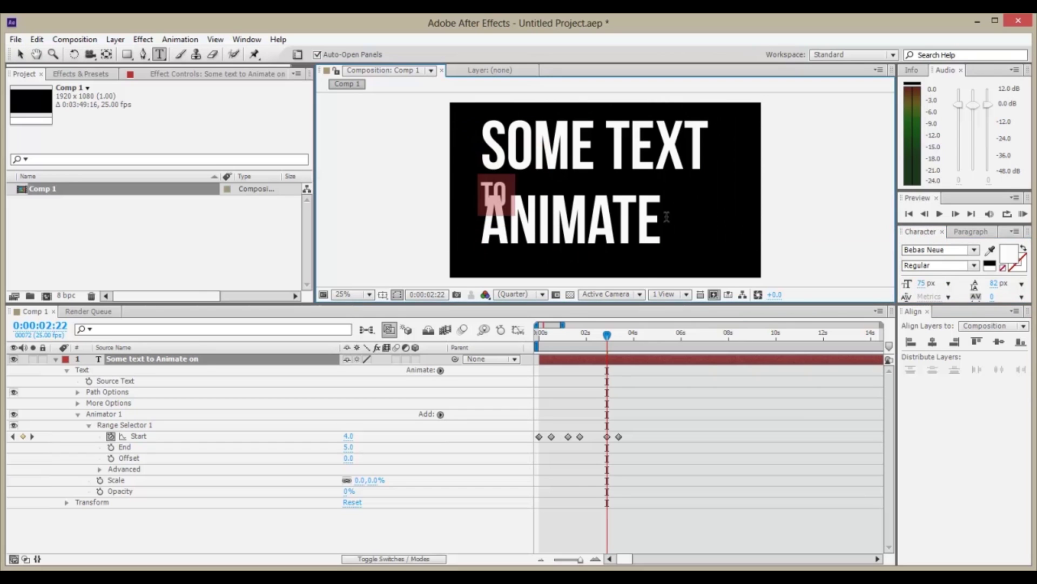
Reduce the font size of the title's first line, "SOME TEXT", making it smaller than "ANIMATE".
{"action": "key", "text": "shift+End"}
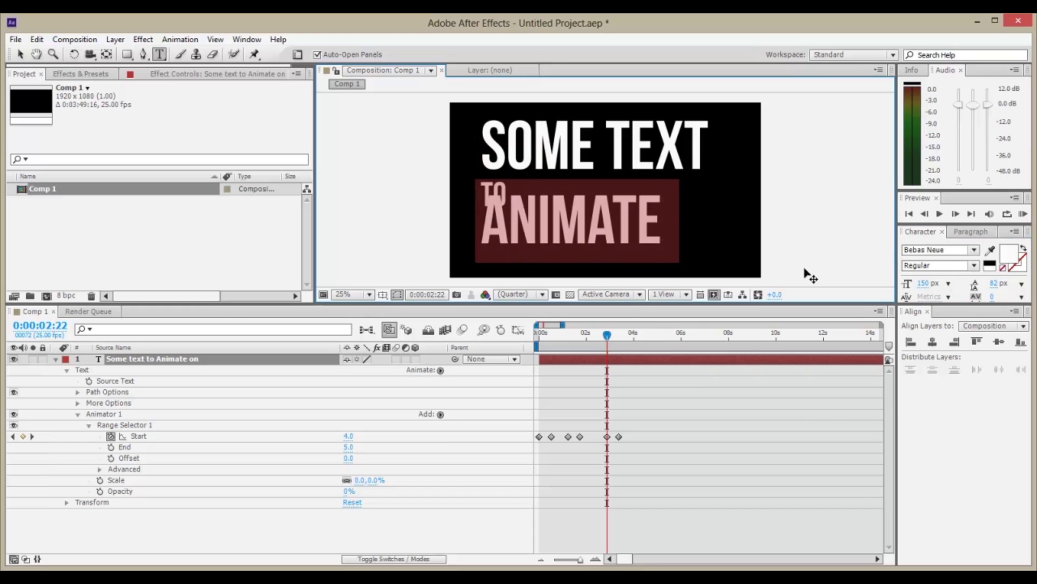
{"action": "key", "text": "Left"}
{"action": "key", "text": "shift+Up"}
{"action": "left_click", "coordinate": [923, 284]}
{"action": "key", "text": "shift+Down"}
{"action": "key", "text": "shift+Down"}
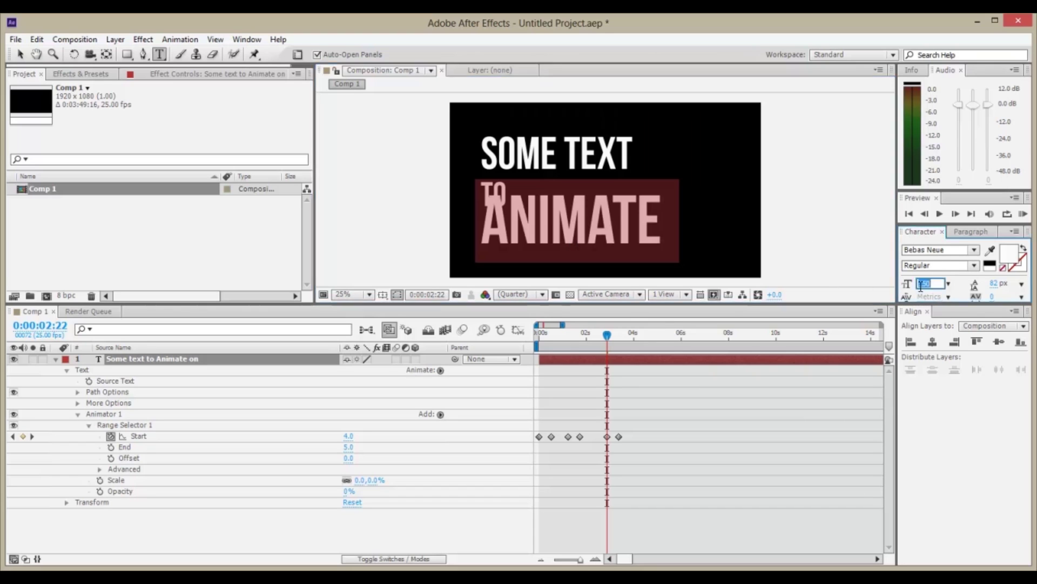
Try a font size of 125 px on the title's last line.
{"action": "type", "text": "125"}
{"action": "key", "text": "Return"}
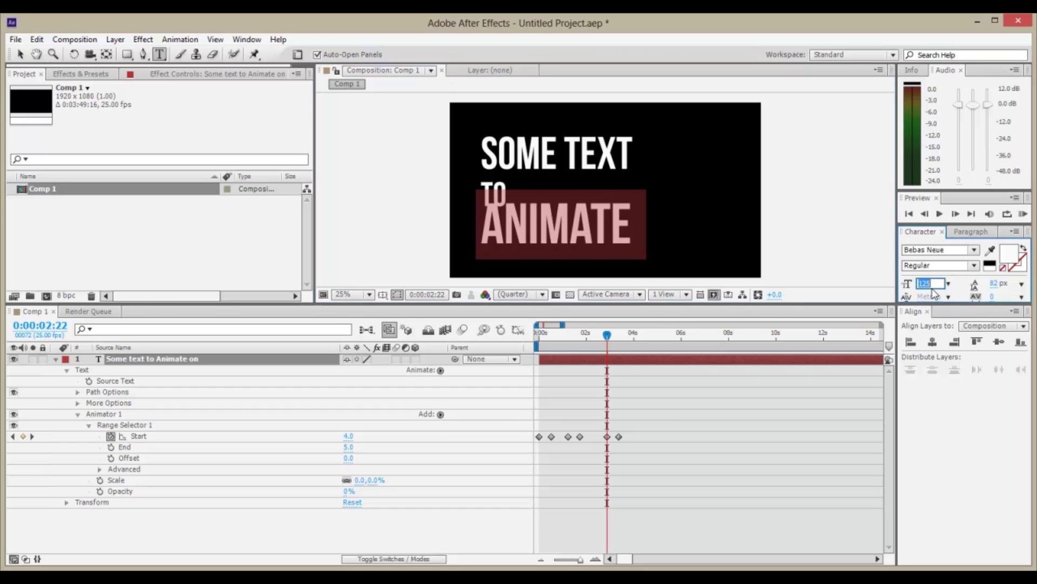
{"action": "key", "text": "ctrl+z"}
Adjust the title's line spacing, with the last line's leading at 113 px, and preview the animation from the start.
{"action": "left_click", "coordinate": [533, 218]}
{"action": "key", "text": "ctrl+a"}
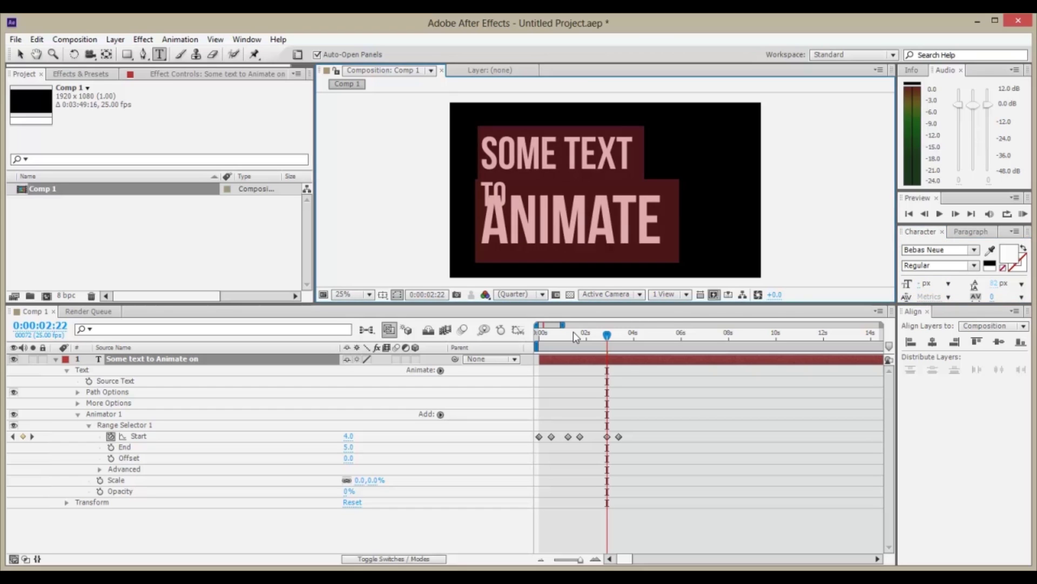
{"action": "left_click_drag", "start_coordinate": [997, 282], "coordinate": [1031, 283]}
{"action": "triple_click", "coordinate": [584, 217]}
{"action": "left_click", "coordinate": [626, 386]}
{"action": "left_click_drag", "start_coordinate": [607, 334], "coordinate": [531, 336]}
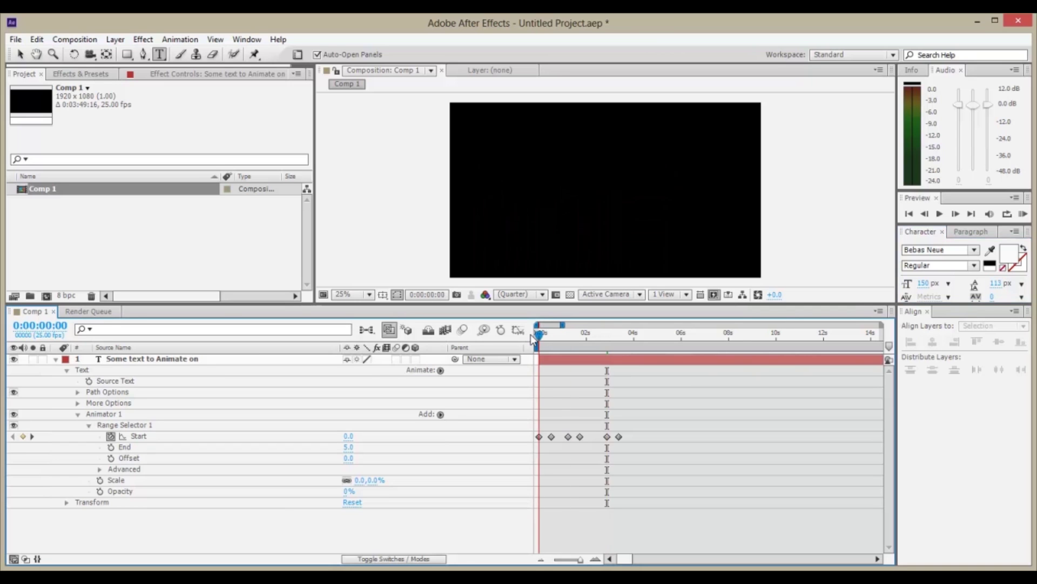
{"action": "key", "text": "space"}
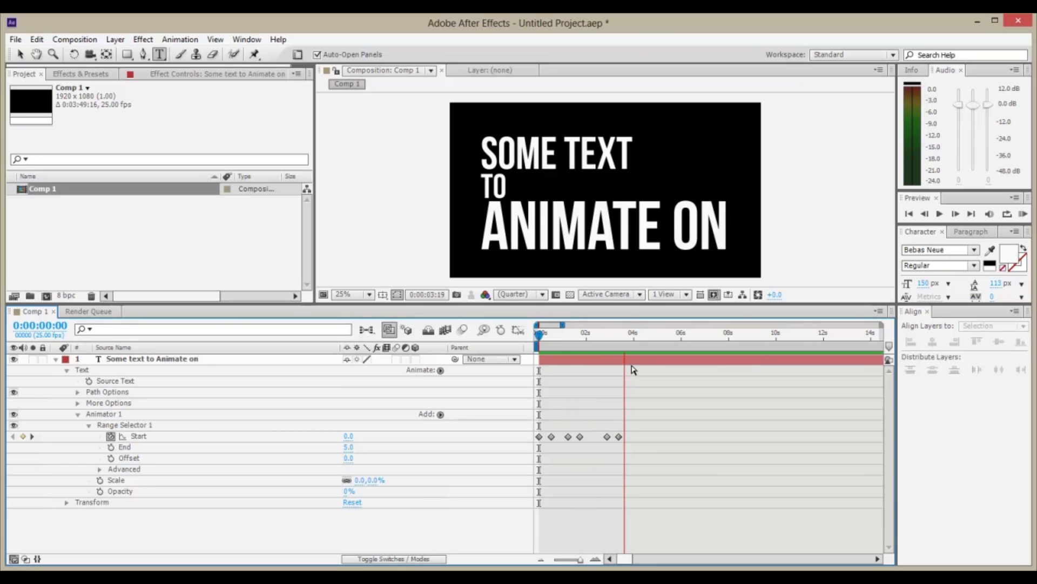
Center-align the title's paragraph, center the layer horizontally in the composition, and preview the animation.
{"action": "key", "text": "ctrl+a"}
{"action": "left_click", "coordinate": [971, 232]}
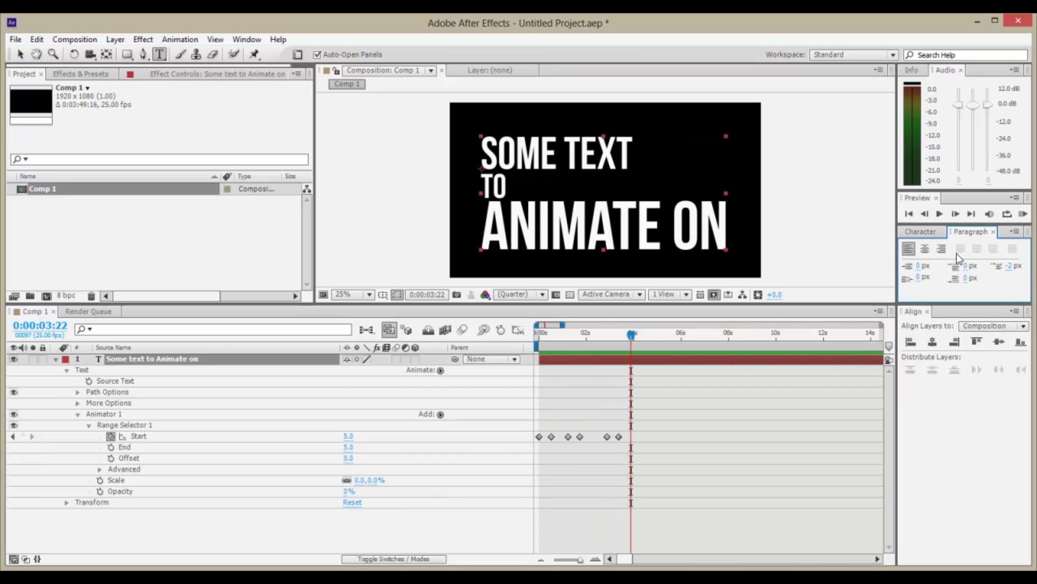
{"action": "left_click", "coordinate": [924, 249]}
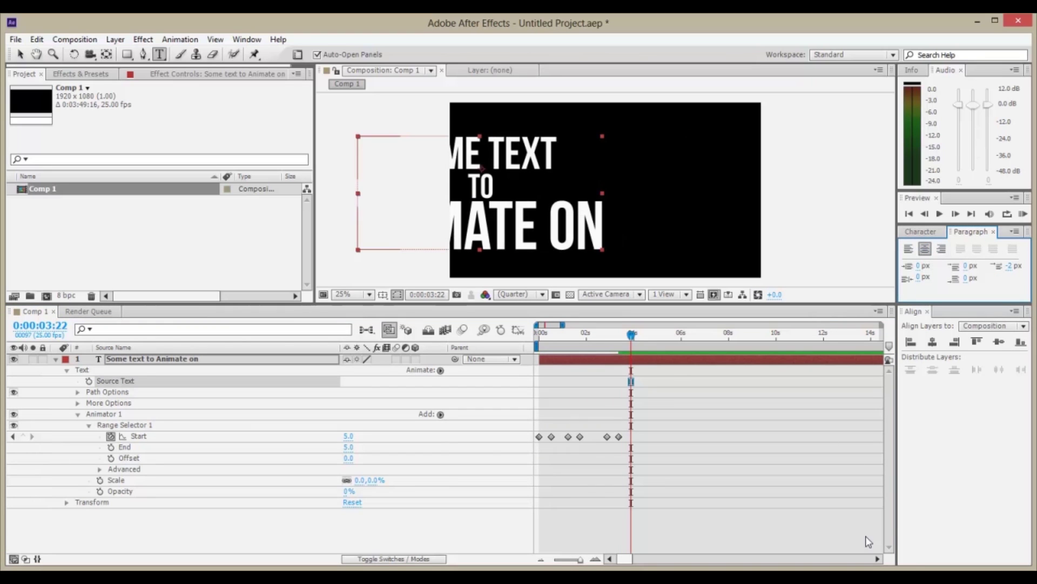
{"action": "left_click", "coordinate": [933, 343]}
{"action": "key", "text": "Home"}
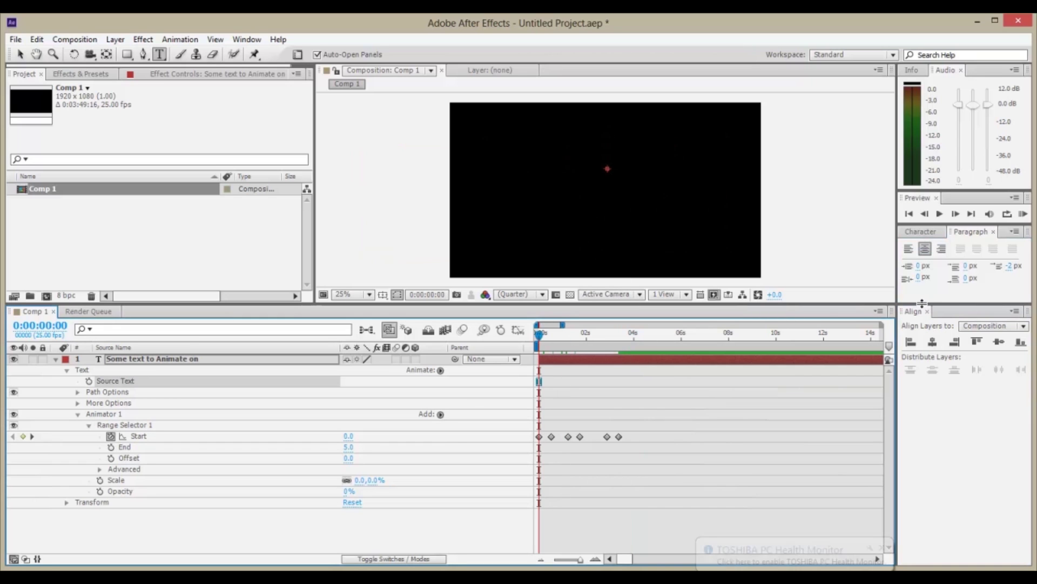
{"action": "key", "text": "h"}
{"action": "key", "text": "KP_0"}
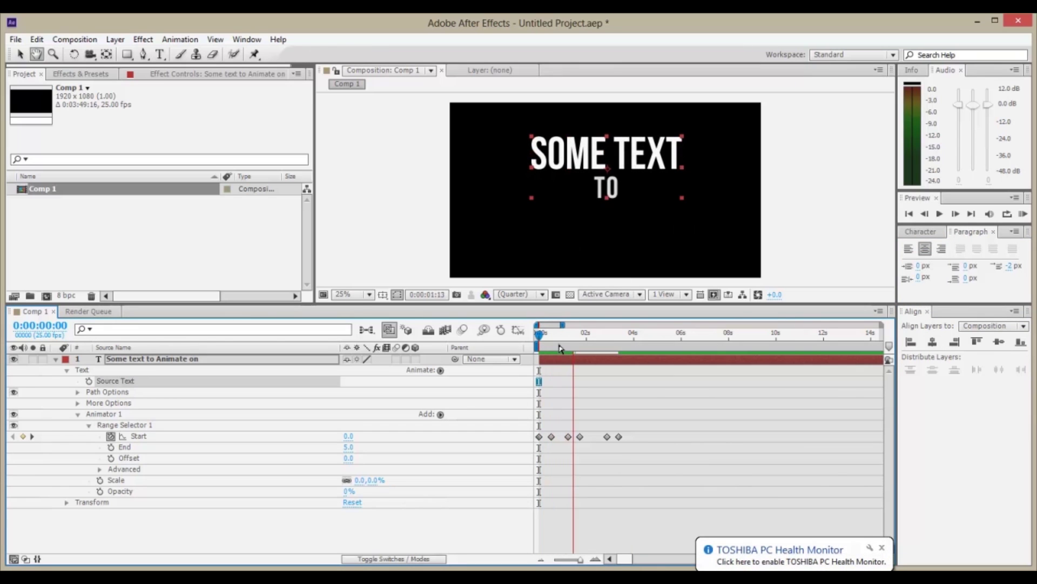
Expand the text layer's More Options and preview the animation from where "ANIMATE" begins to appear.
{"action": "left_click", "coordinate": [627, 328]}
{"action": "key", "text": "ctrl+t"}
{"action": "key", "text": "v"}
{"action": "left_click", "coordinate": [568, 363]}
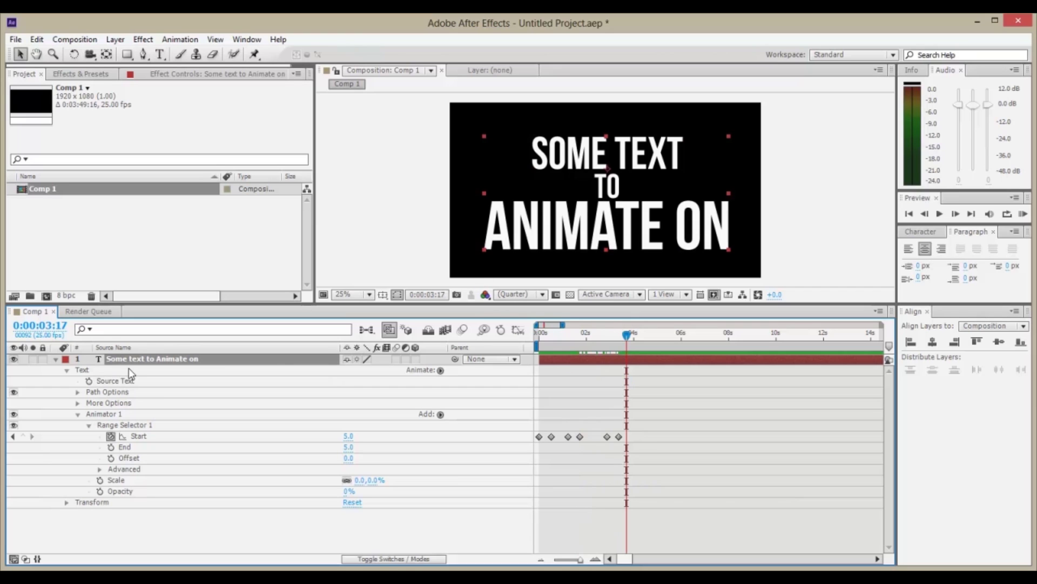
{"action": "left_click", "coordinate": [86, 402]}
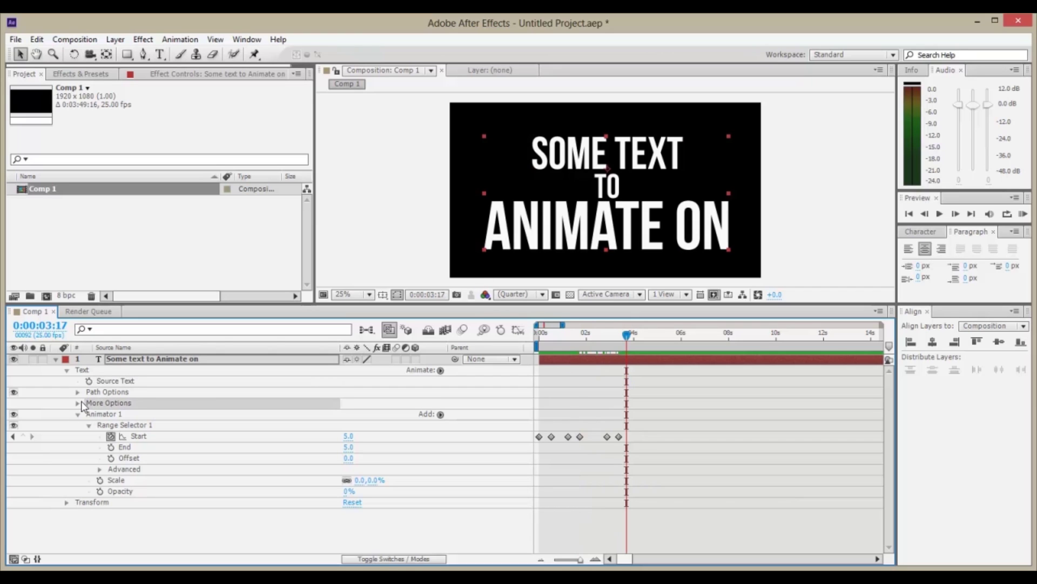
{"action": "left_click", "coordinate": [79, 403]}
{"action": "left_click", "coordinate": [585, 336]}
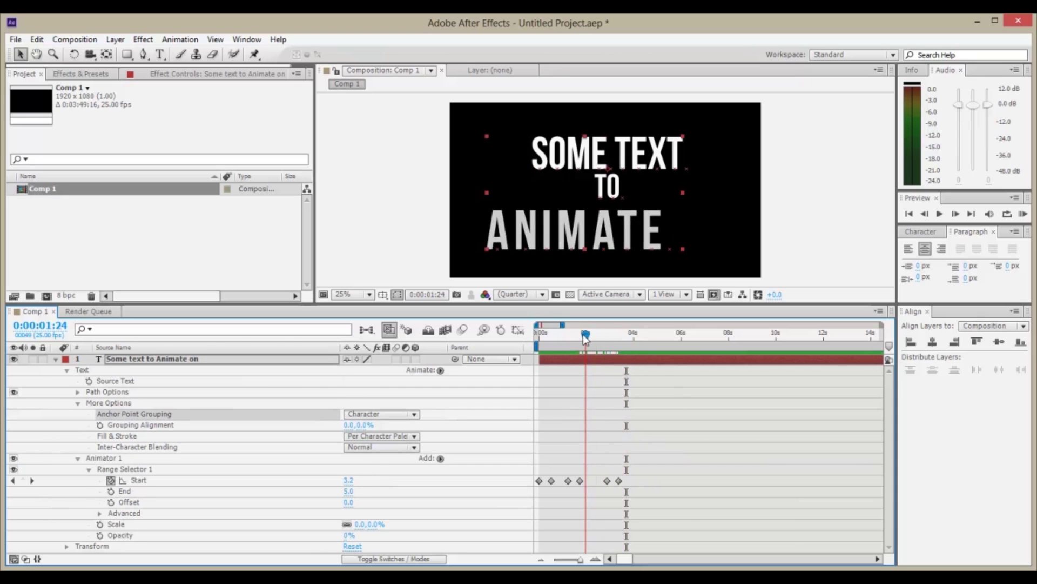
{"action": "left_click_drag", "start_coordinate": [585, 337], "coordinate": [578, 338]}
{"action": "key", "text": "space"}
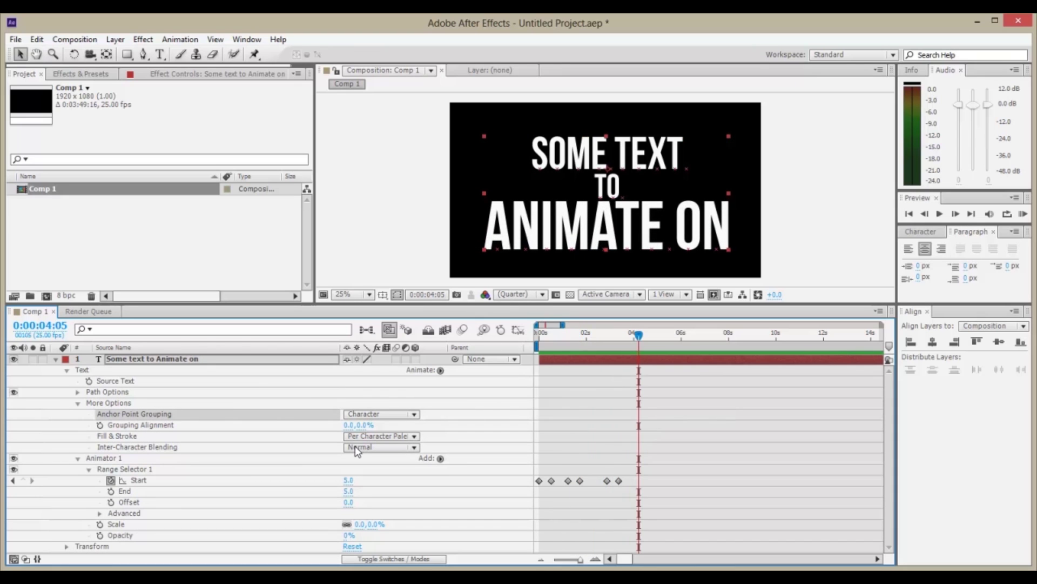
Set the Anchor Point Grouping to Word and preview the title animation from the start.
{"action": "left_click", "coordinate": [130, 403]}
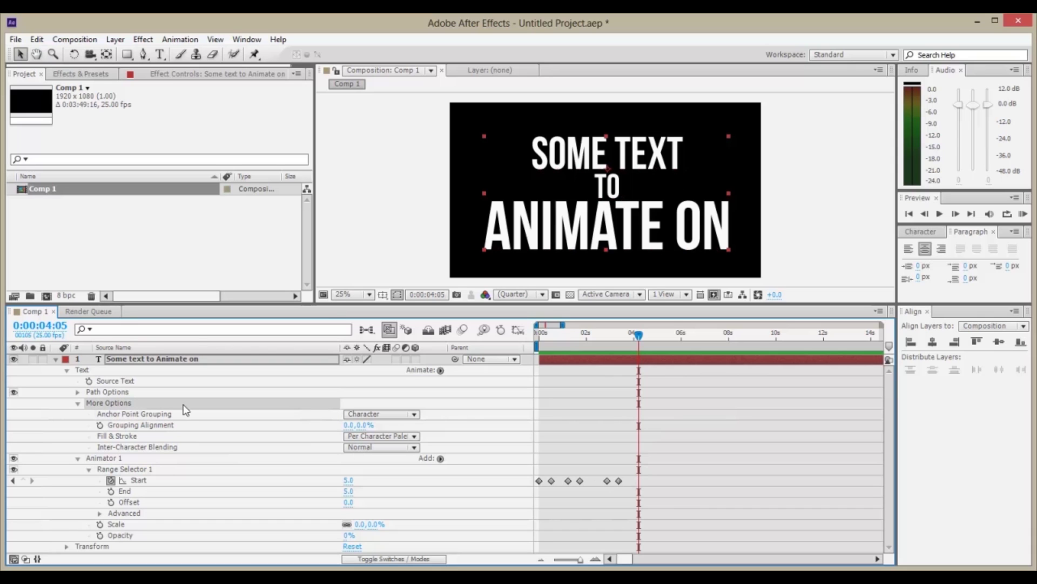
{"action": "left_click", "coordinate": [153, 414]}
{"action": "key", "text": "period"}
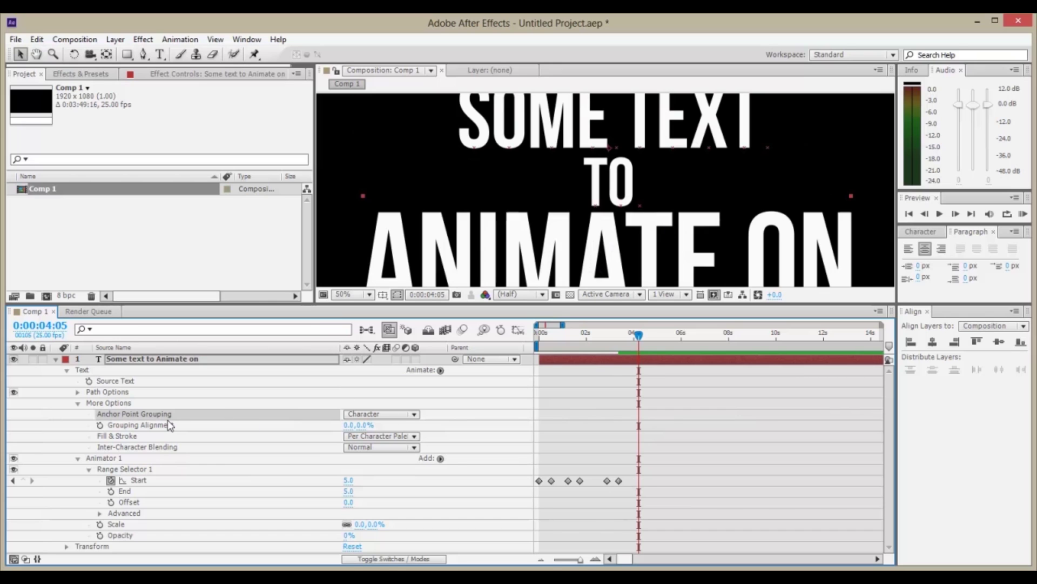
{"action": "left_click", "coordinate": [349, 415]}
{"action": "left_click", "coordinate": [376, 444]}
{"action": "scroll", "coordinate": [501, 153], "scroll_direction": "down", "scroll_amount": 2}
{"action": "key", "text": "space"}
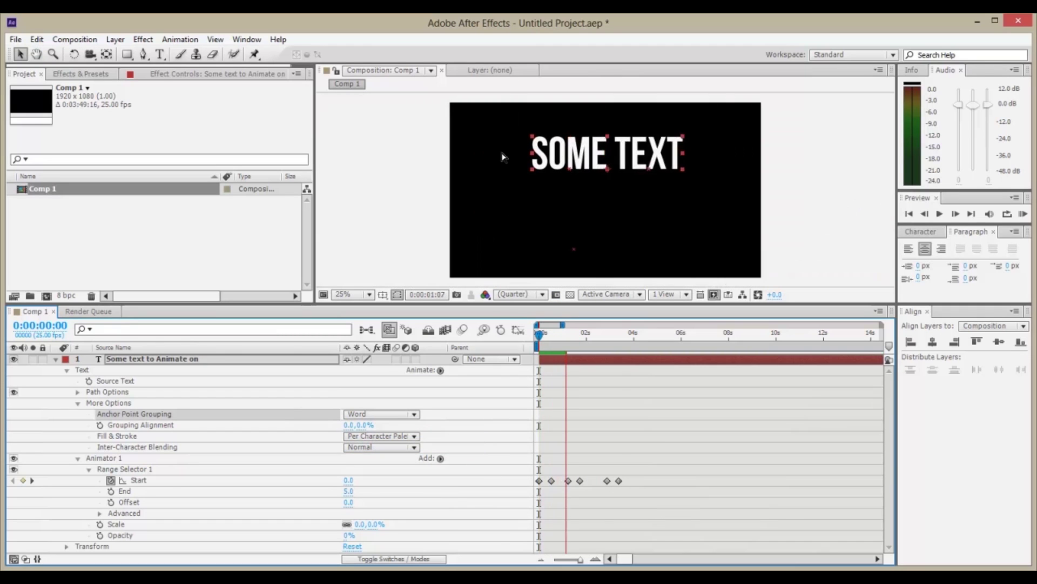
{"action": "key", "text": "space"}
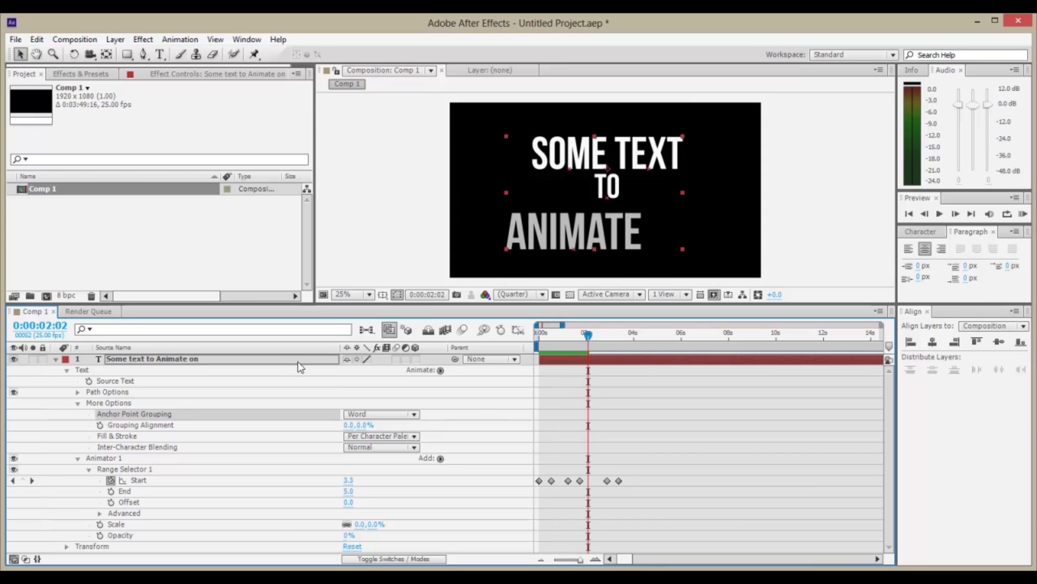
Set the horizontal Grouping Alignment to -100% and preview the animation from the start.
{"action": "left_click", "coordinate": [348, 426]}
{"action": "type", "text": "-100"}
{"action": "key", "text": "Return"}
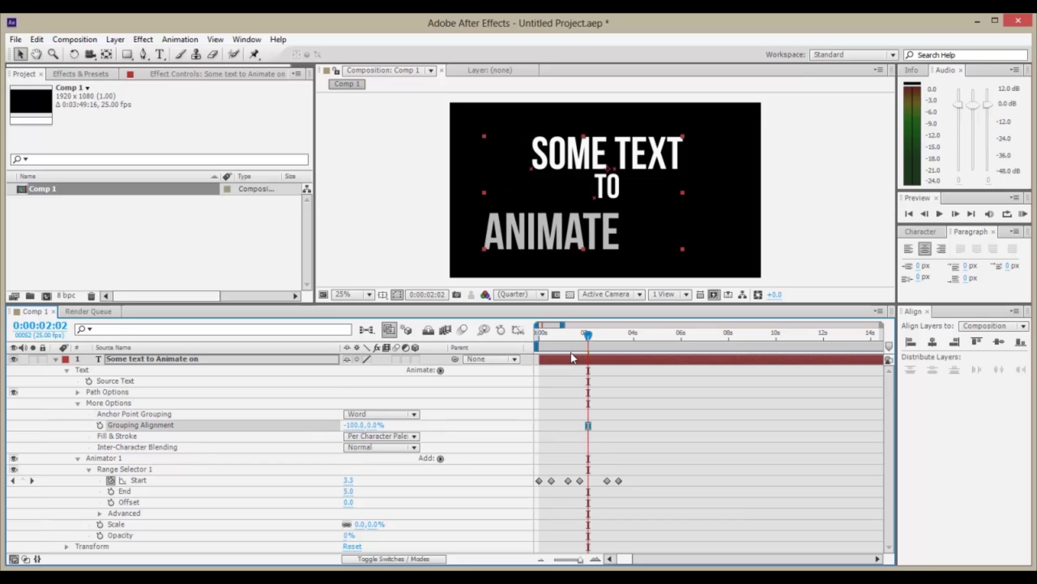
{"action": "left_click_drag", "start_coordinate": [571, 345], "coordinate": [547, 342]}
{"action": "key", "text": "space"}
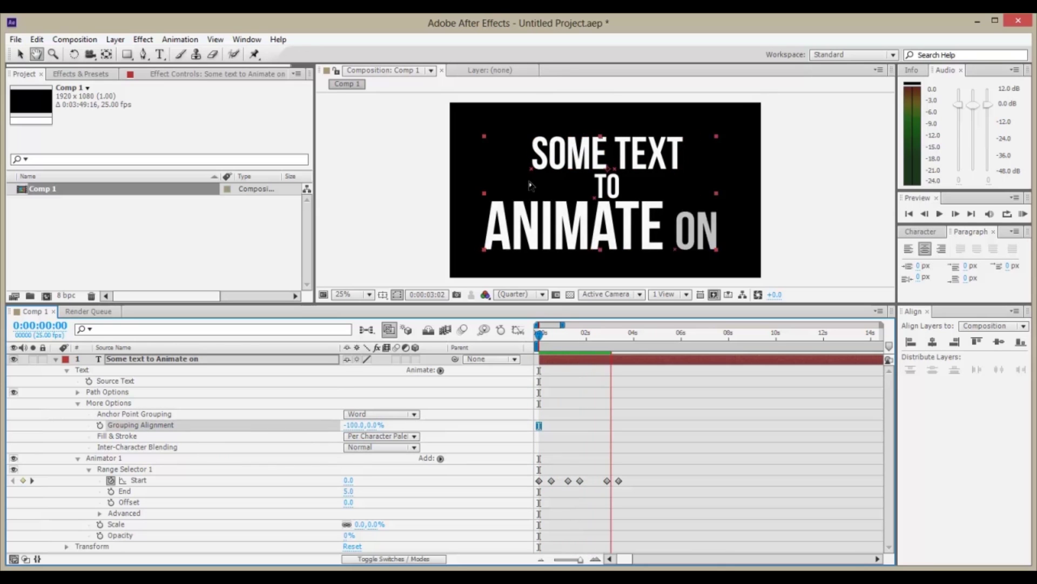
{"action": "key", "text": "space"}
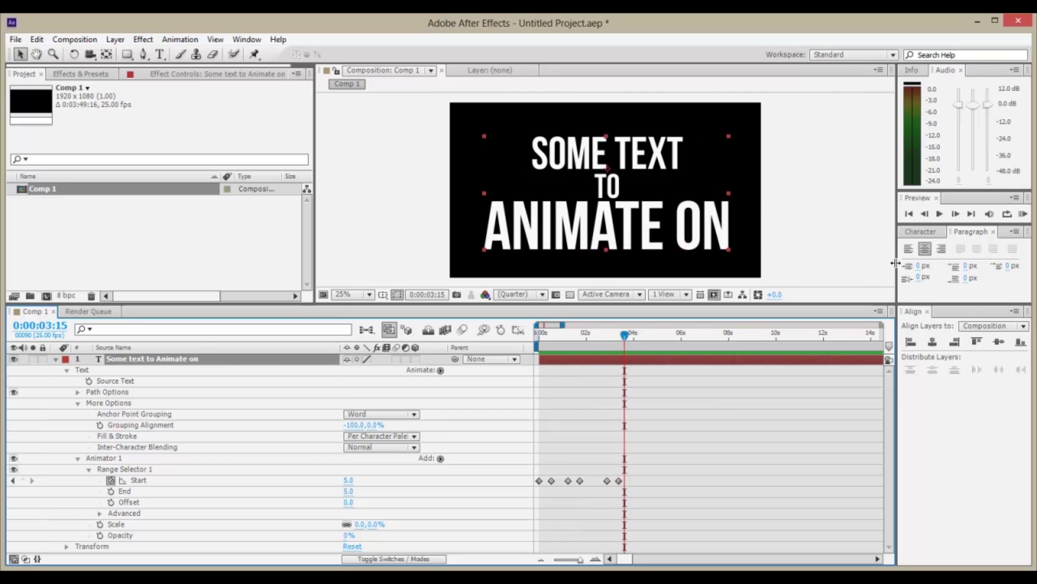
Left-align the title with all its lines inside the frame and preview the animation.
{"action": "left_click", "coordinate": [908, 249]}
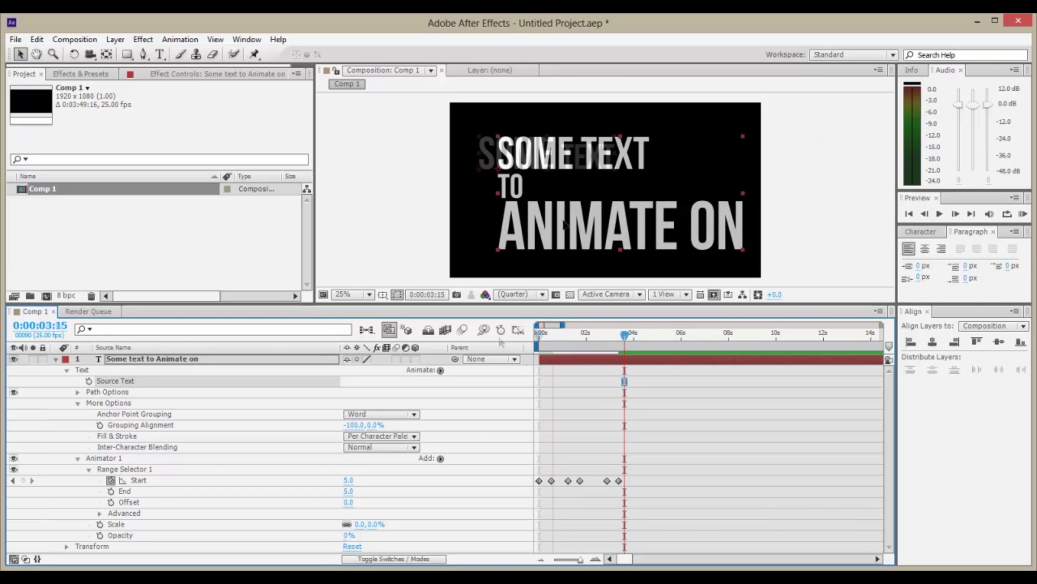
{"action": "key", "text": "KP_0"}
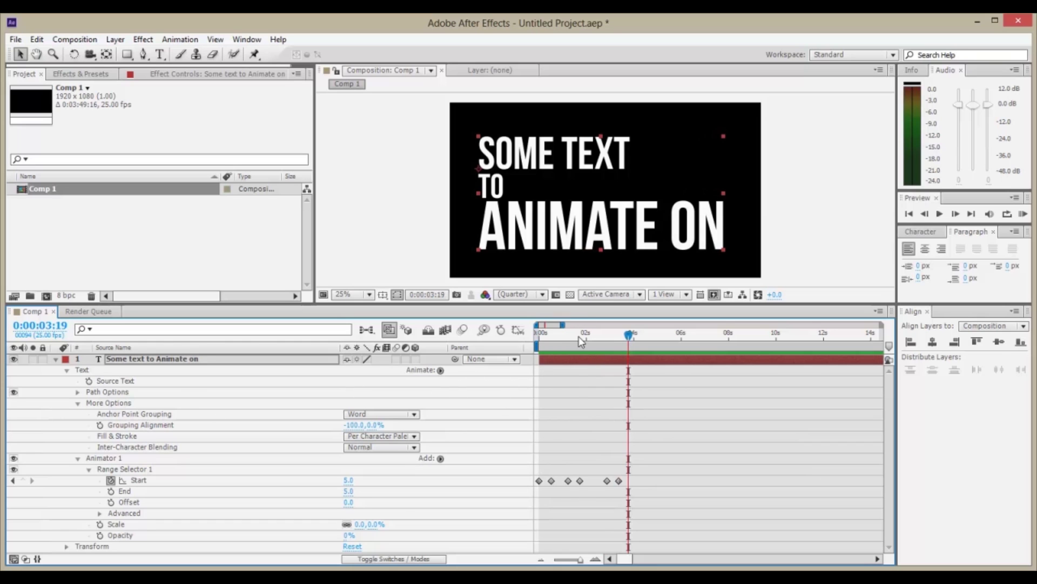
At 0:00:04:24, rewrite the title as "TWEET AT", "ME" and a last line with "@" followed by the Twitter handle.
{"action": "left_click_drag", "start_coordinate": [577, 339], "coordinate": [657, 340]}
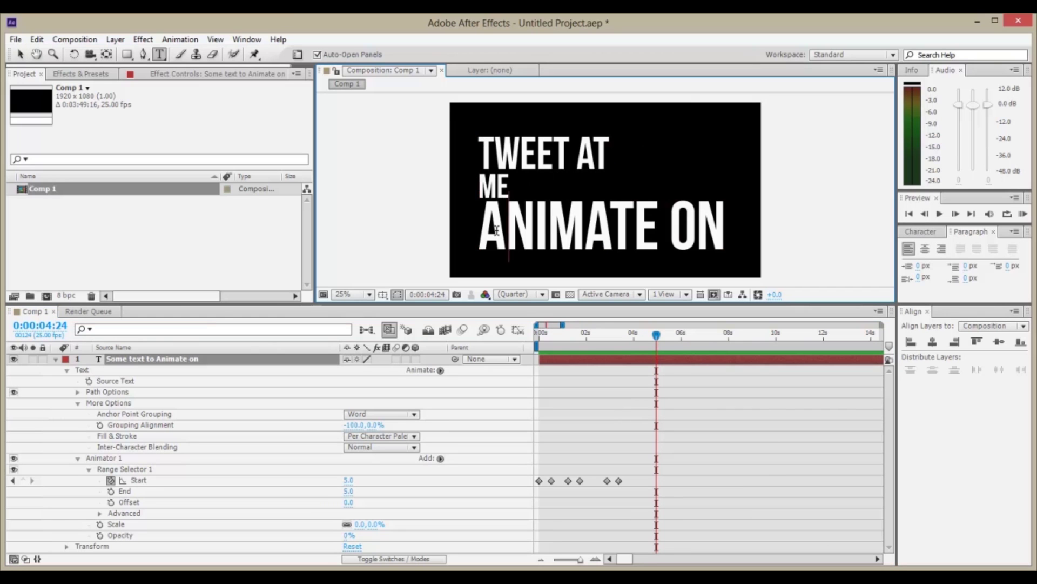
{"action": "double_click", "coordinate": [497, 227]}
{"action": "type", "text": "@ ECABRAMS"}
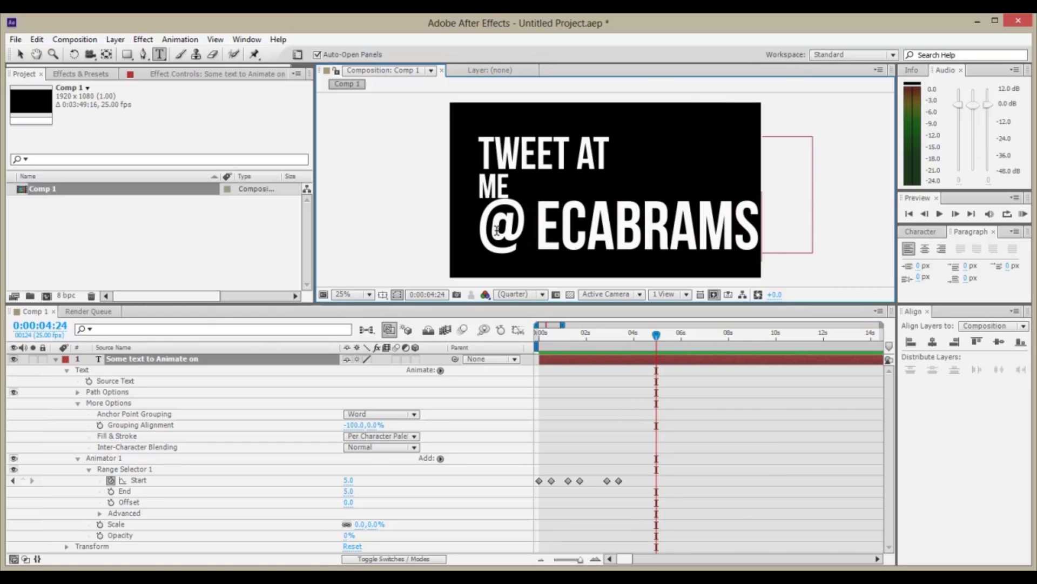
{"action": "key", "text": "shift+End"}
{"action": "key", "text": "Delete"}
{"action": "key", "text": "Escape"}
Preview the reworded title's animation from the start.
{"action": "key", "text": "Home"}
{"action": "key", "text": "KP_0"}
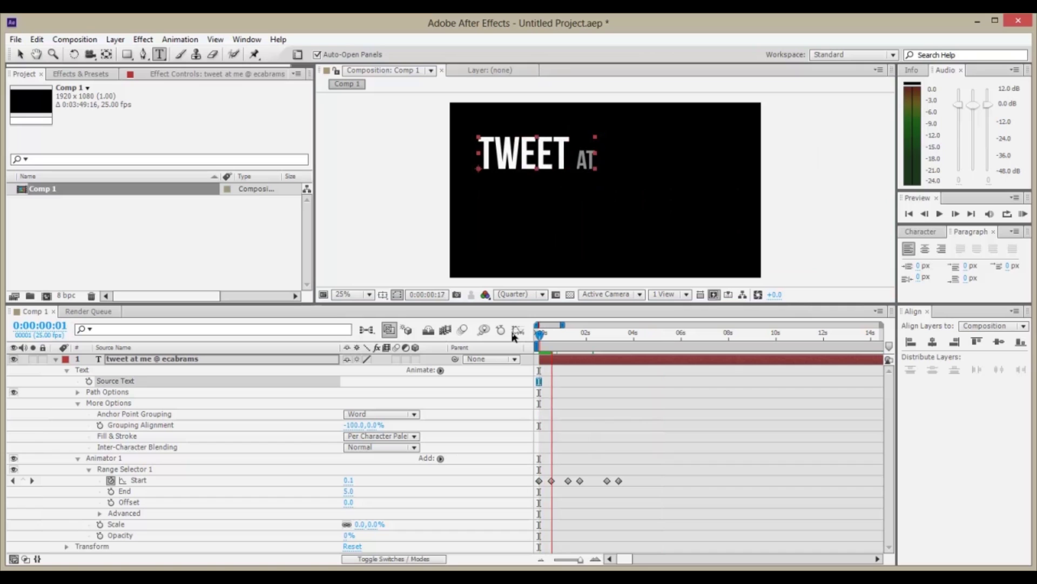
{"action": "key", "text": "v"}
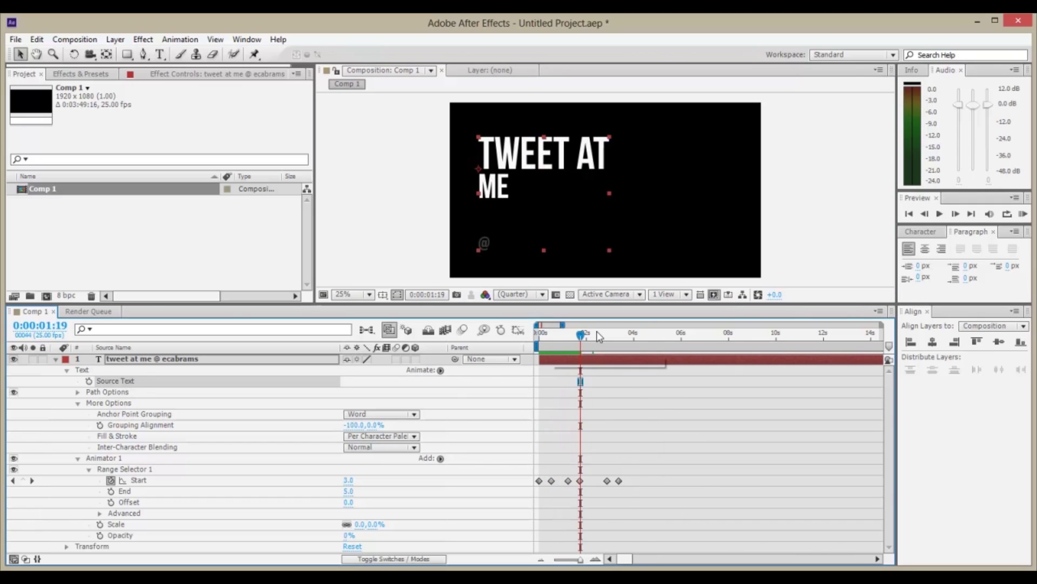